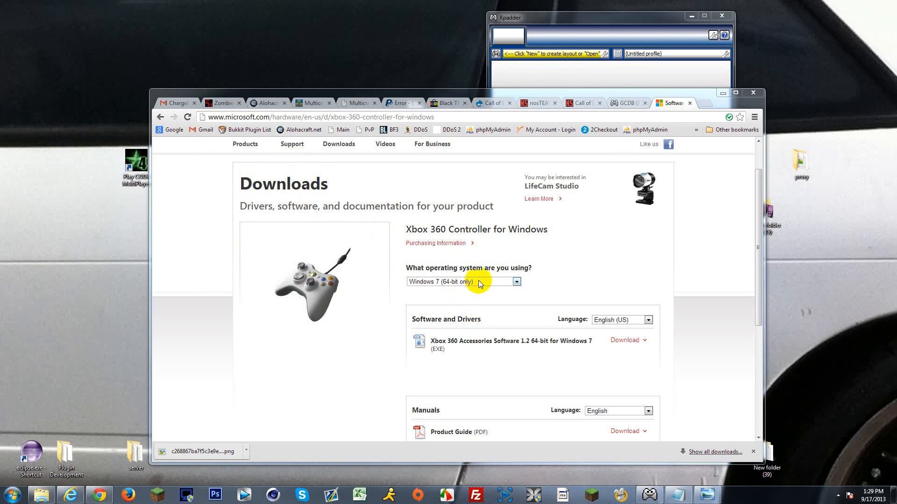
Step: Select Windows 7 (64-bit only) as the operating system for the Xbox 360 controller software download
click(448, 282)
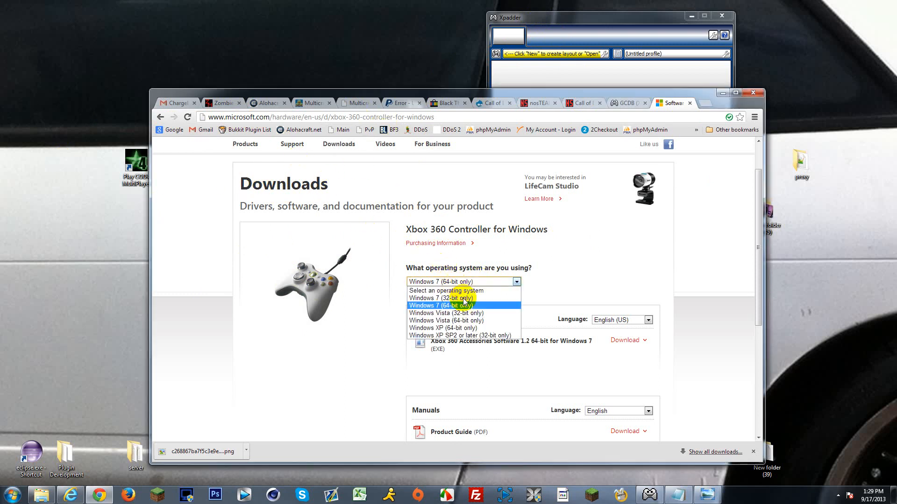
click(499, 308)
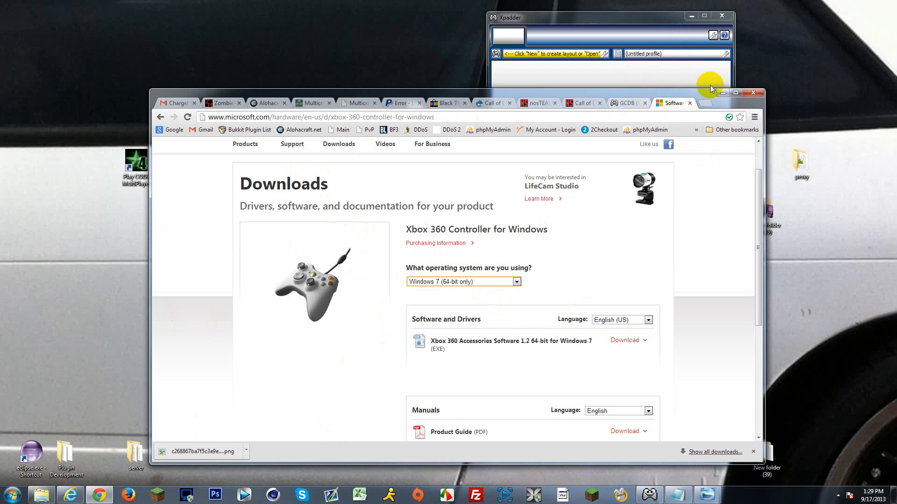
Step: Arrange the browser and the Xpadder window side by side on the desktop without overlap
drag(559, 23, 532, 39)
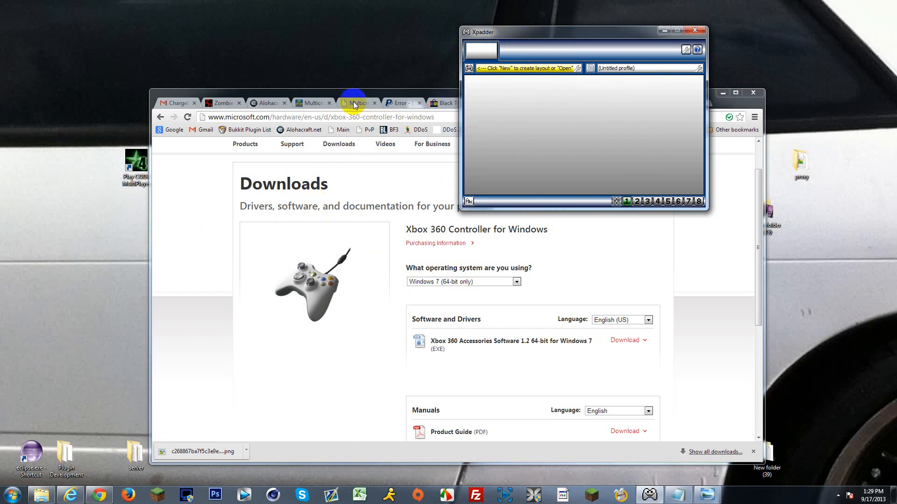
drag(379, 90, 376, 109)
drag(524, 33, 690, 12)
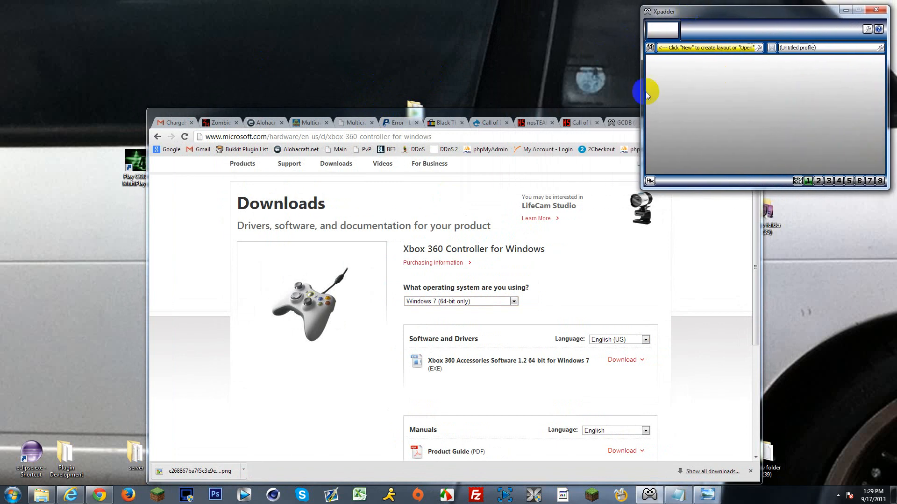
drag(558, 114, 419, 113)
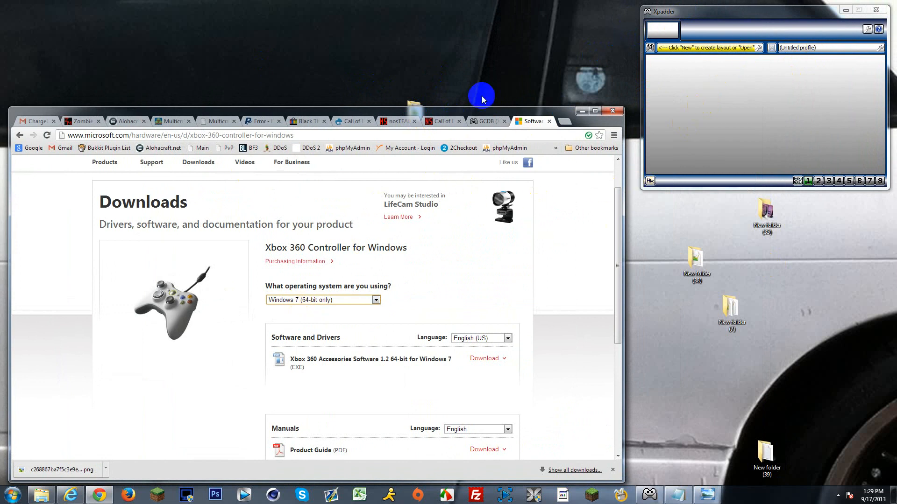
drag(715, 13, 714, 17)
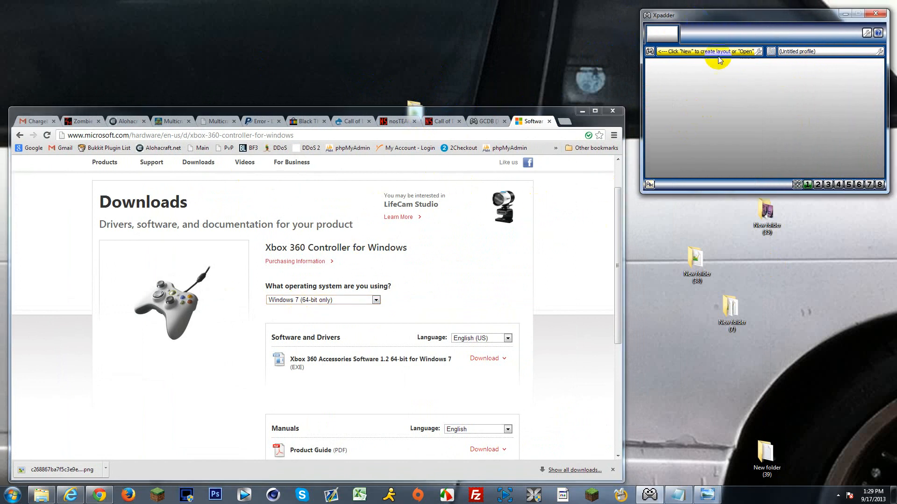
Step: Copy the first Microsoft Official Xbox 360 controller image from the GCDB page
click(491, 121)
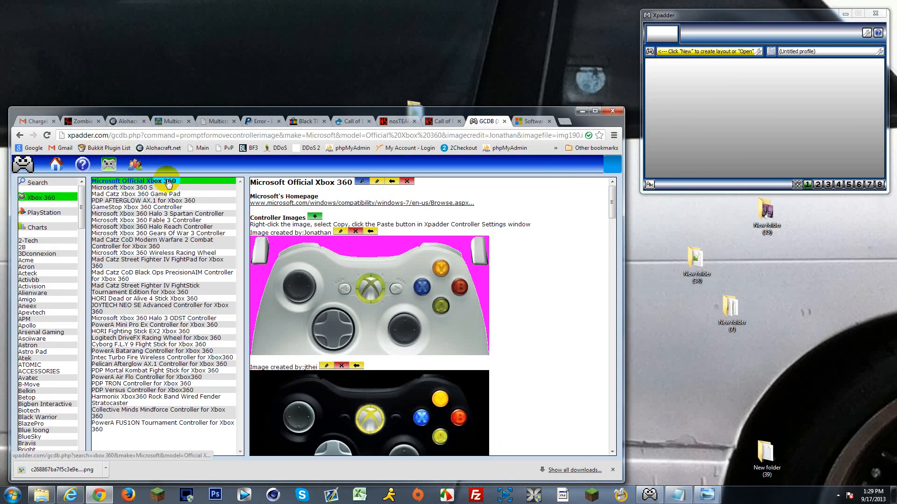
right_click(348, 287)
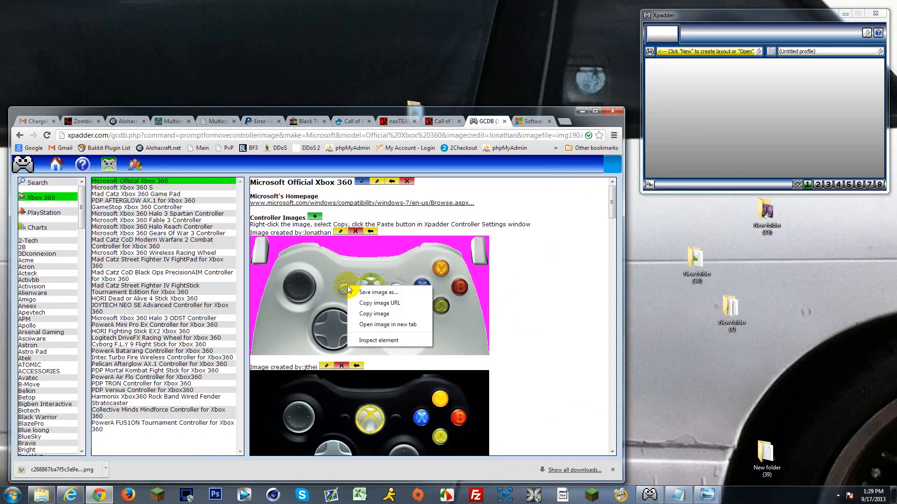
click(374, 314)
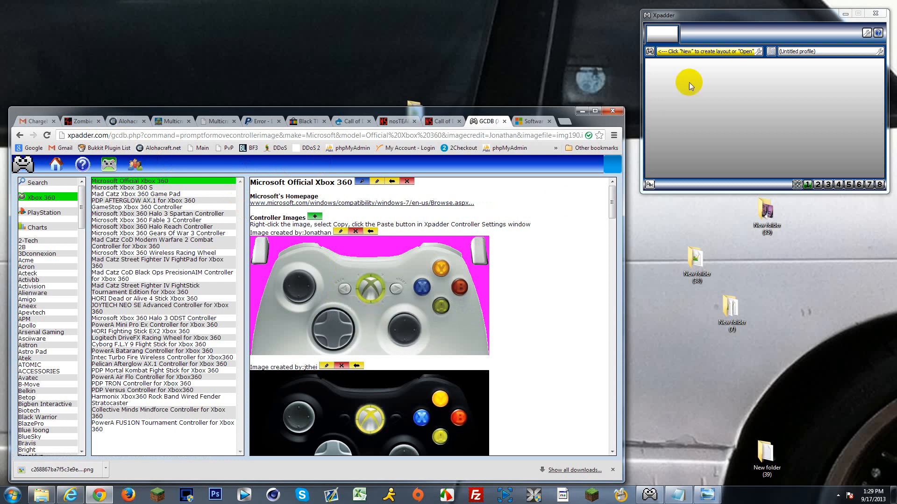
Step: Switch to Xpadder, create a new controller layout and paste the copied controller picture as its image
drag(724, 14, 440, 95)
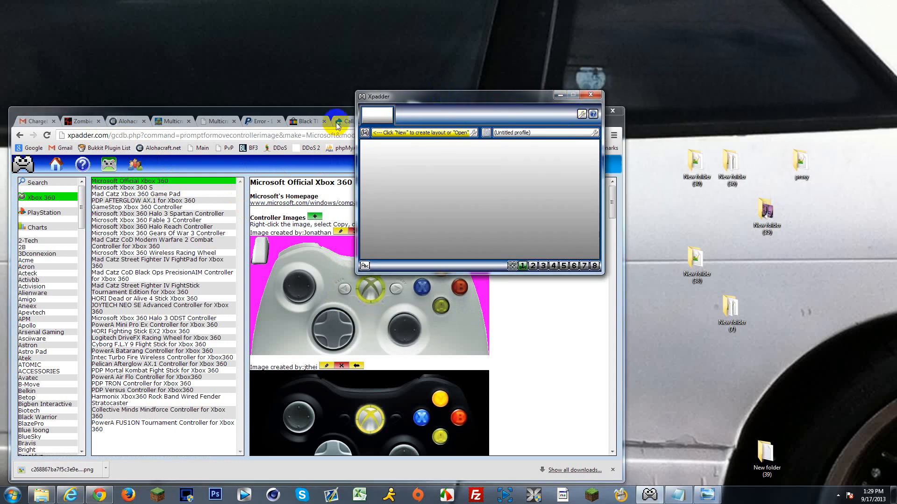
click(337, 114)
click(582, 111)
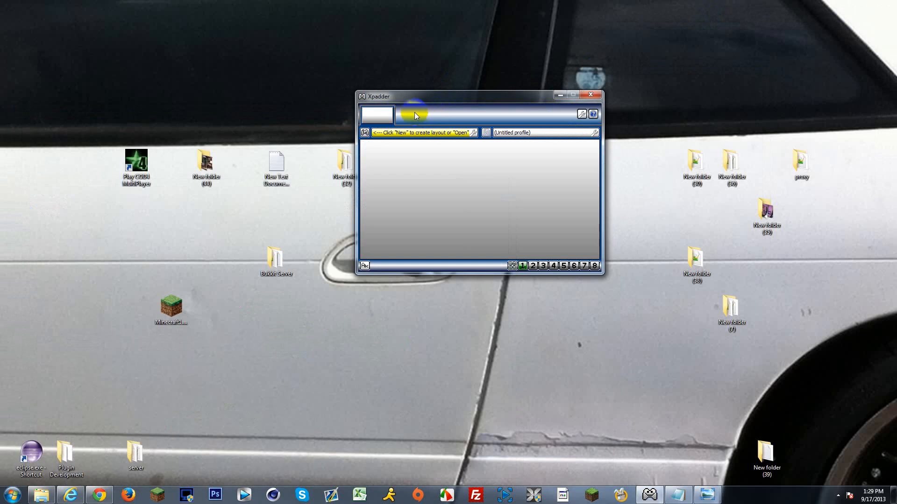
click(365, 135)
click(381, 143)
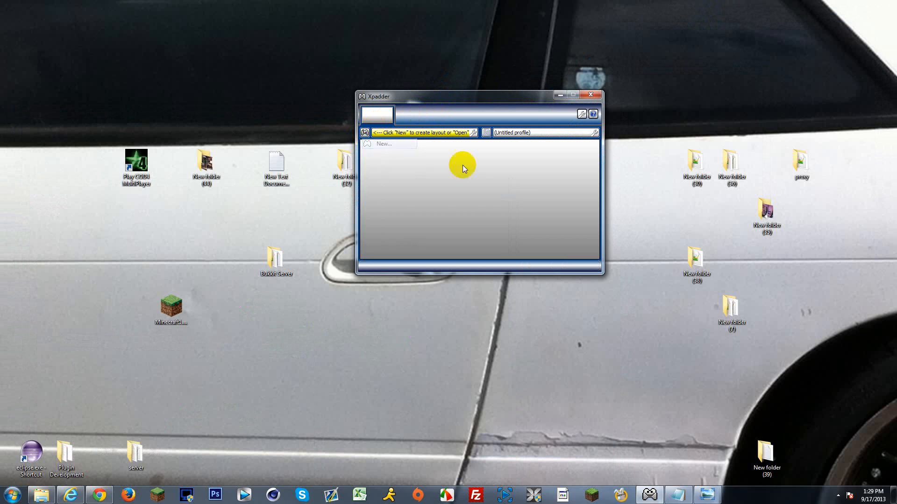
click(578, 326)
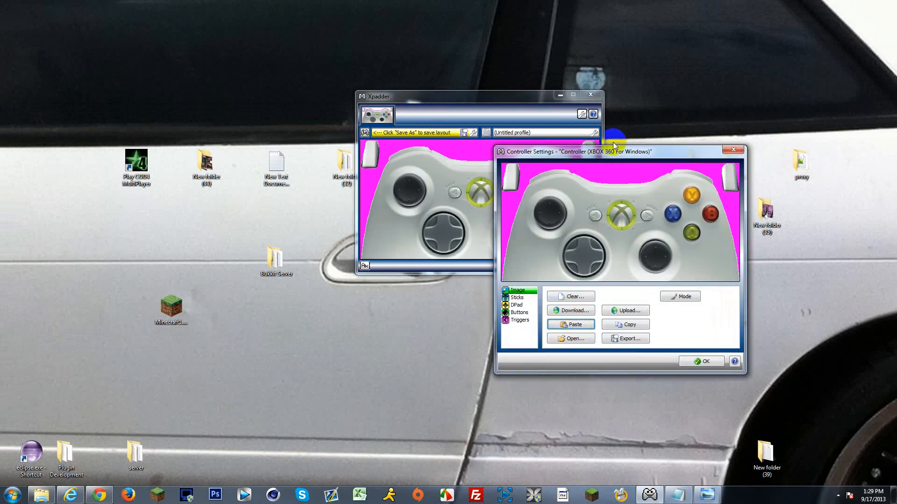
Step: Position the Controller Settings dialog beside the Xpadder main window
drag(542, 152, 124, 143)
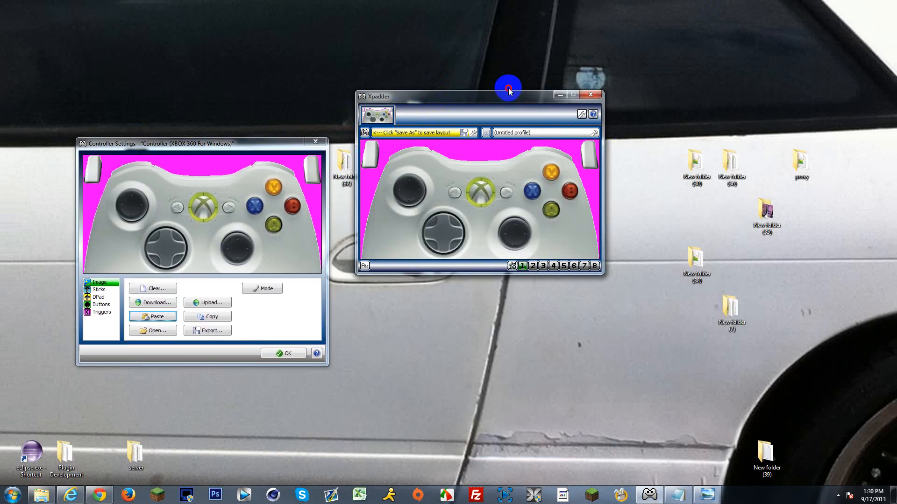
drag(509, 96, 671, 64)
drag(266, 144, 373, 84)
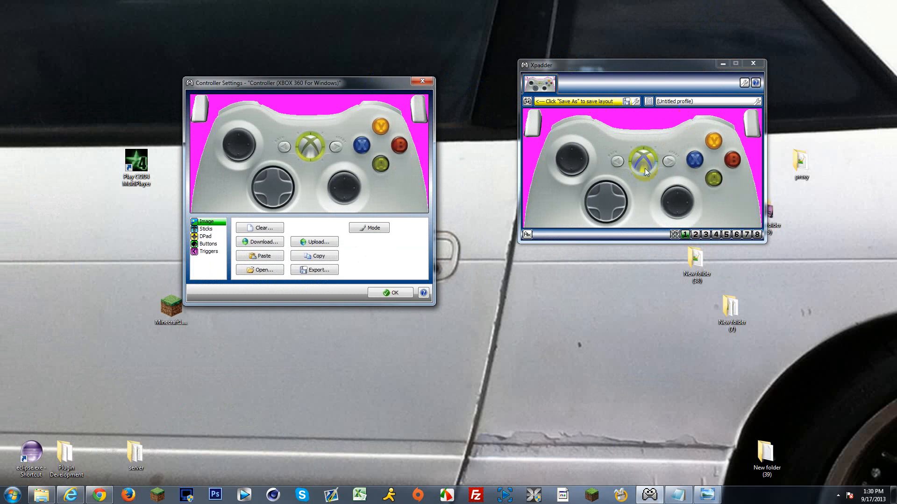
Step: Enable Stick 1 on Axis X/Y and Stick 2 on Axis RX/RY, placing each over its analog stick in the image
click(206, 229)
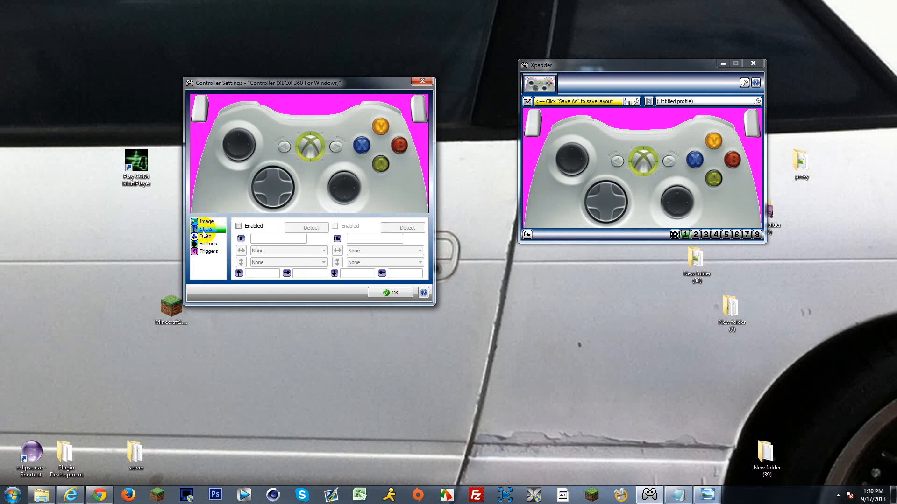
click(239, 226)
mouse_move(243, 139)
mouse_down()
mouse_move(241, 156)
mouse_move(239, 145)
mouse_up()
click(311, 228)
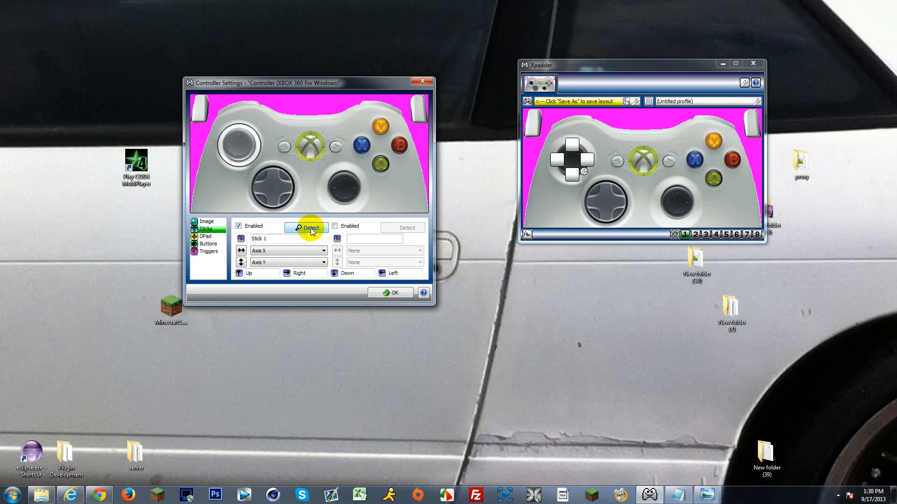
click(336, 226)
drag(397, 180, 336, 177)
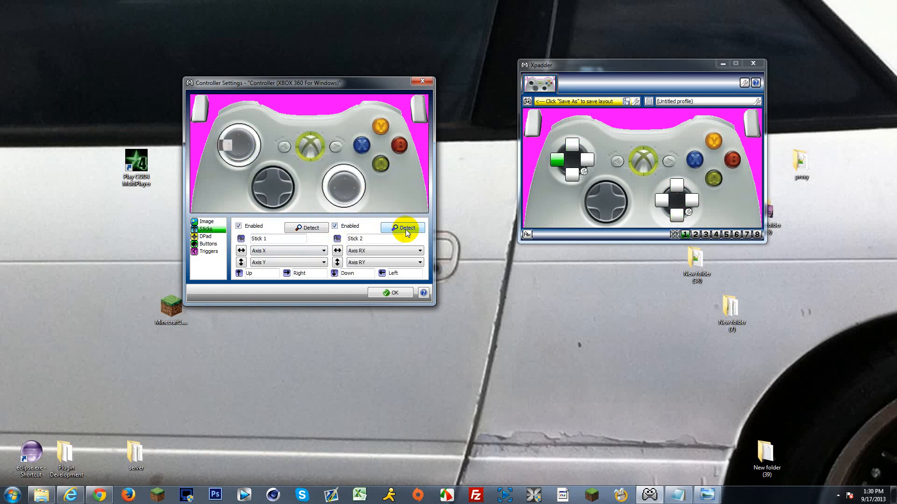
Step: Enable the DPad with POV for all four directions
click(204, 236)
click(239, 226)
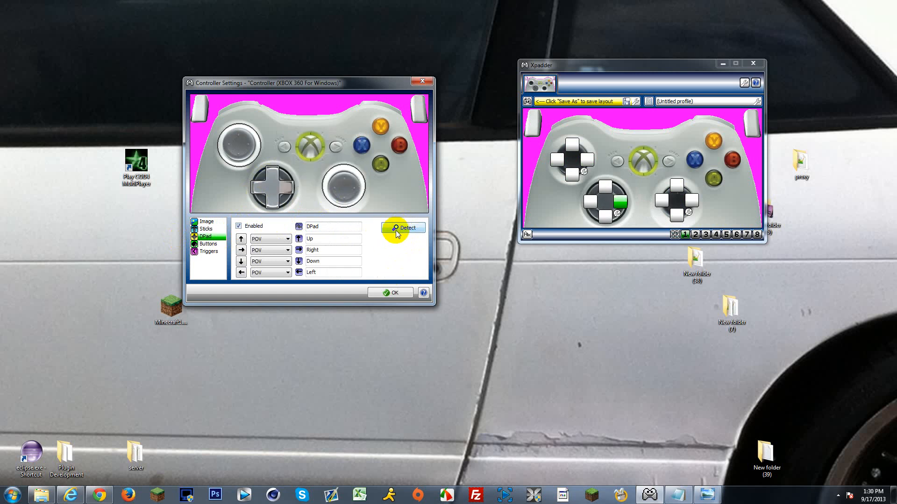
Step: Add the two bumper buttons above the controller's shoulders and place the Back and Start buttons over their spots in the image
click(209, 244)
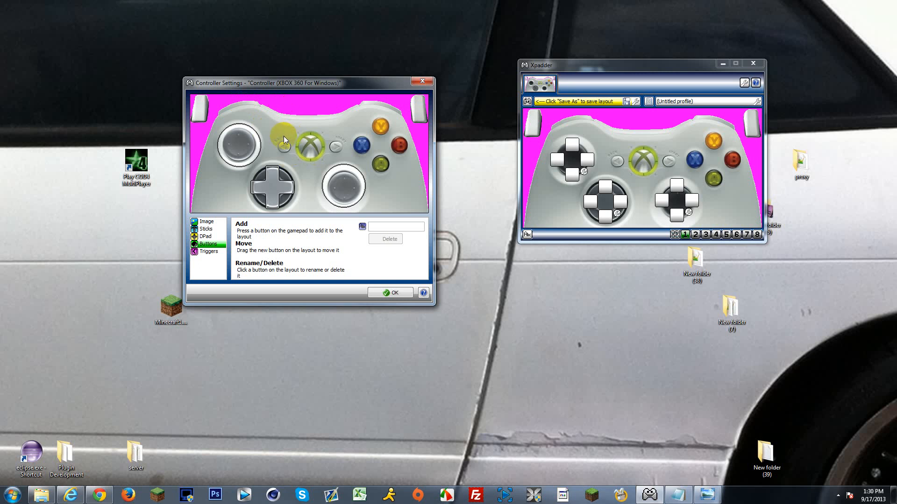
drag(261, 148, 241, 105)
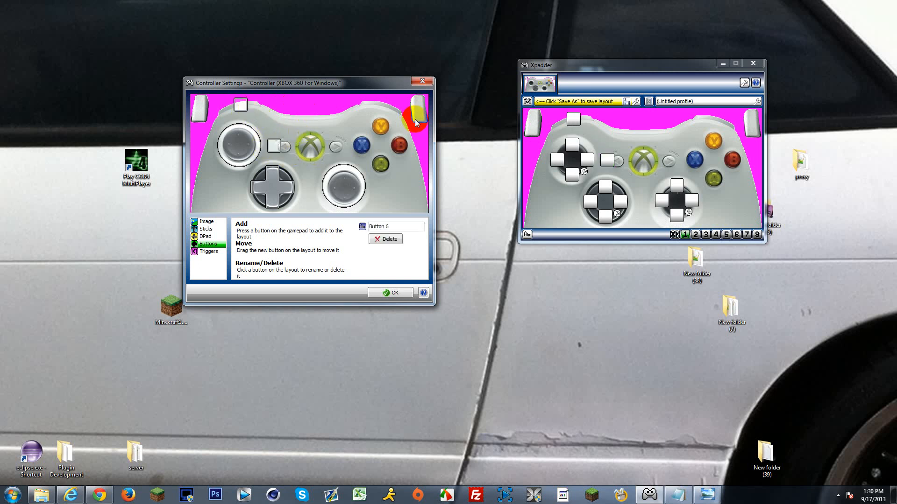
drag(275, 147, 385, 104)
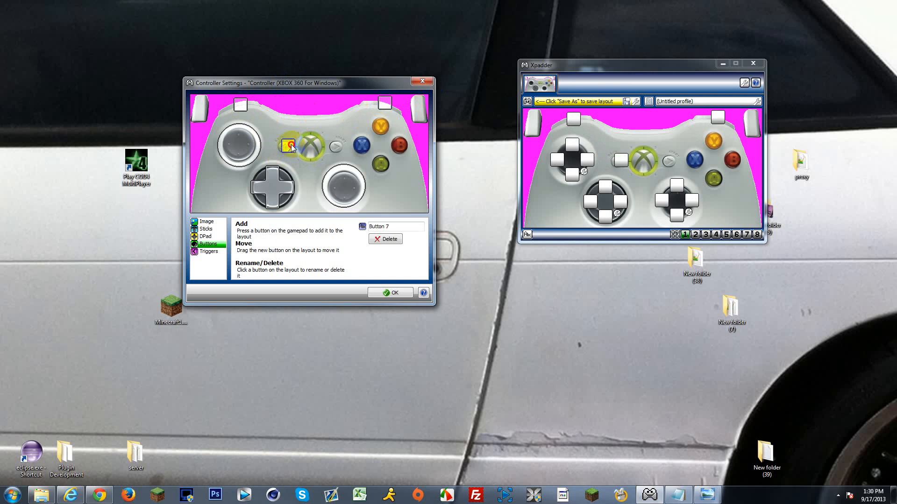
drag(292, 147, 337, 147)
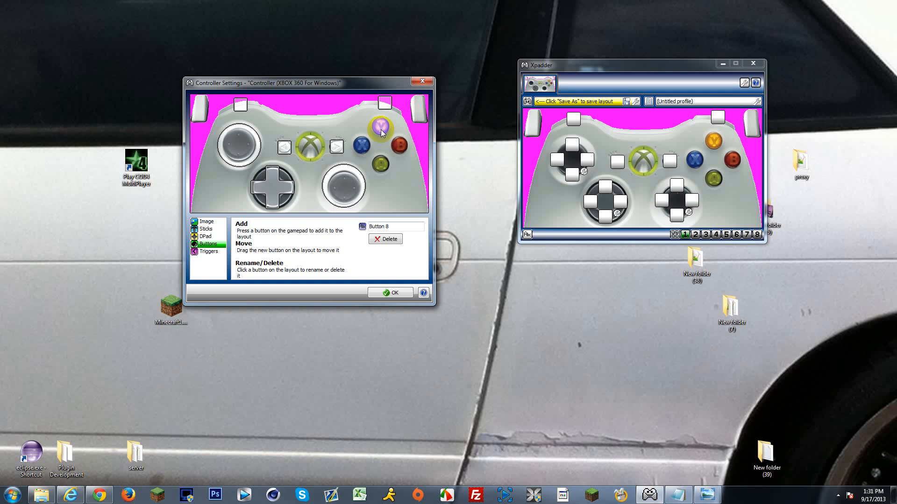
Step: Place the Y, X, A and B buttons over their image positions and centre the two stick-press buttons on the analog sticks
drag(247, 147, 381, 126)
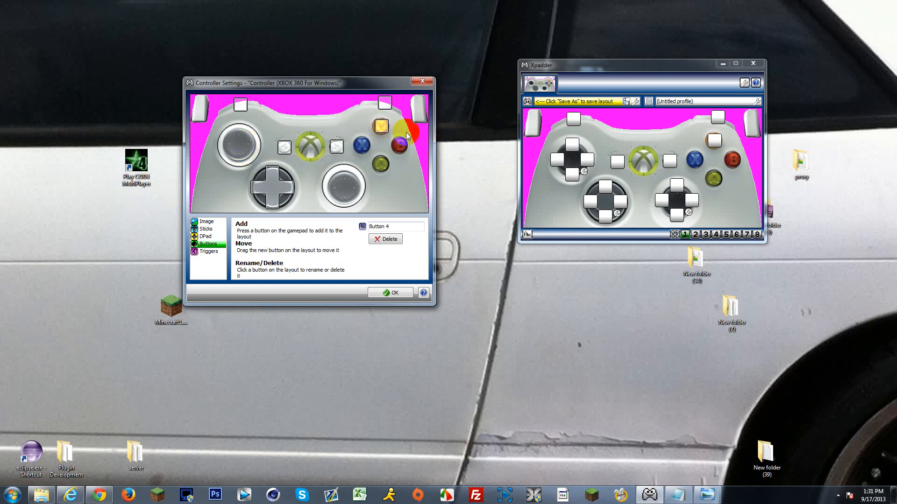
drag(232, 145, 357, 147)
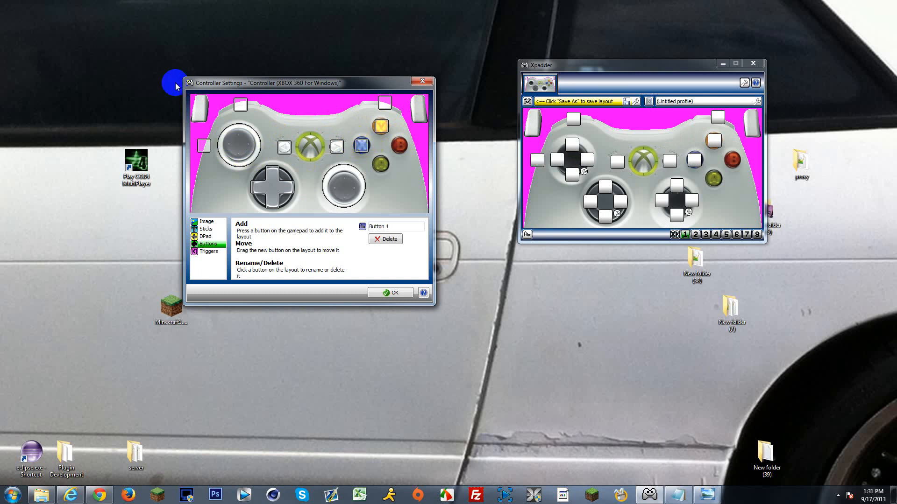
drag(217, 144, 384, 167)
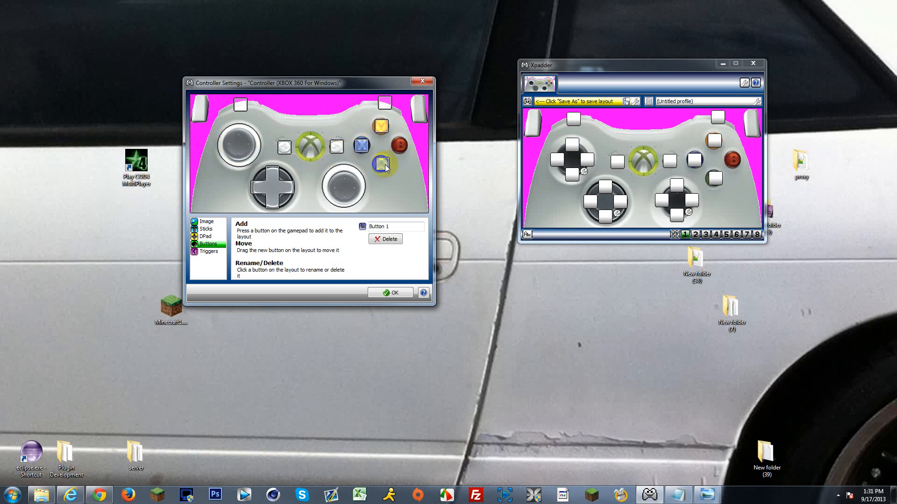
drag(221, 147, 406, 150)
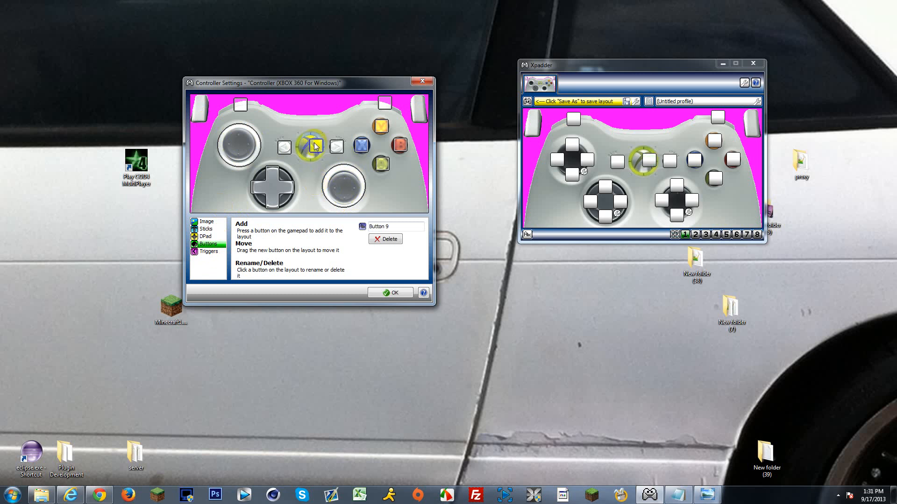
drag(314, 143, 238, 145)
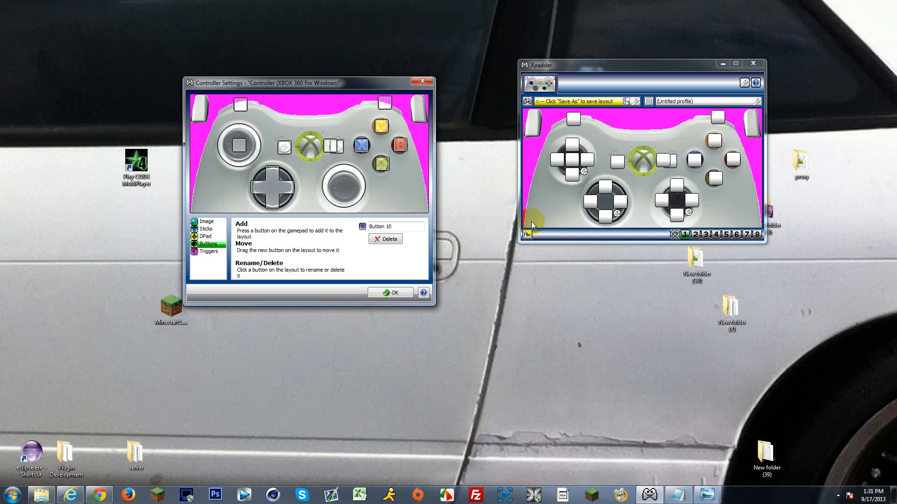
drag(341, 149, 344, 186)
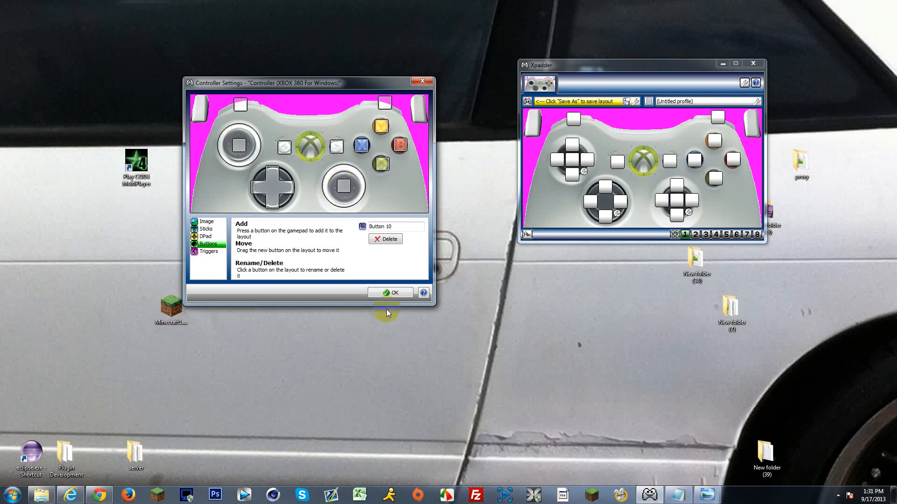
Step: Enable the triggers with Trigger Left on Axis Z+ and Trigger Right on Axis Z-, and accept the controller settings
click(209, 251)
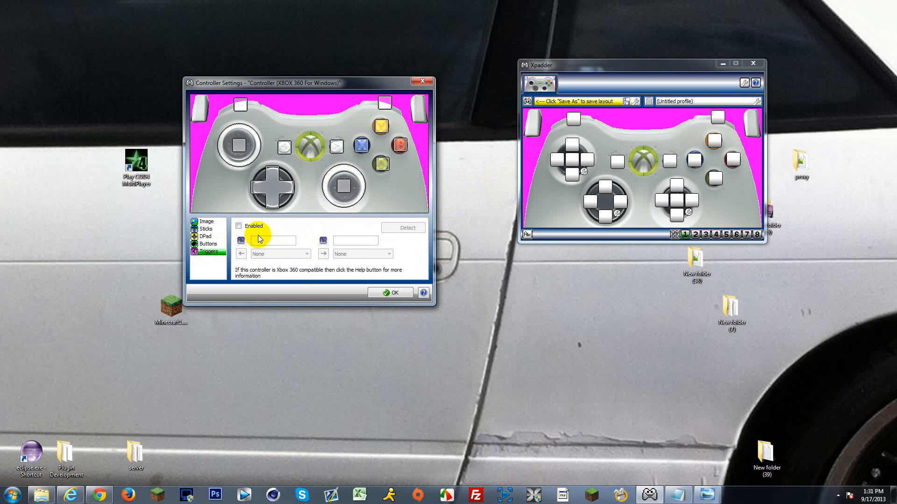
click(238, 226)
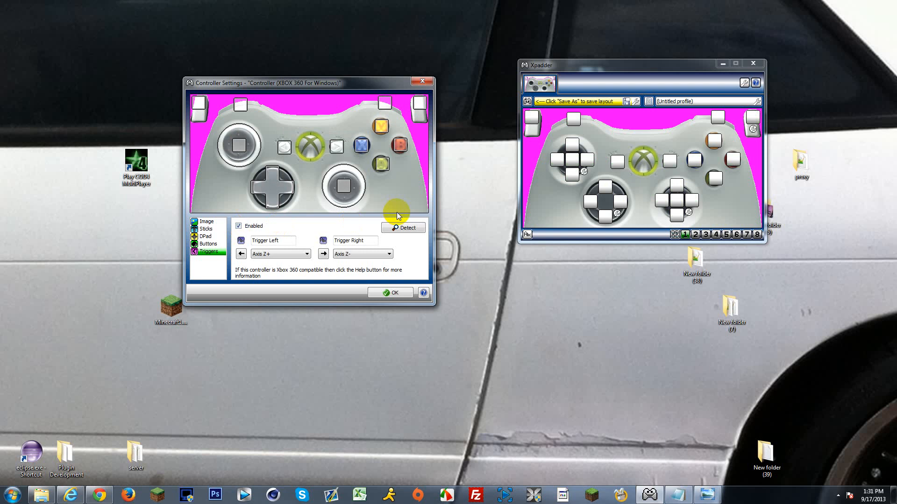
click(391, 292)
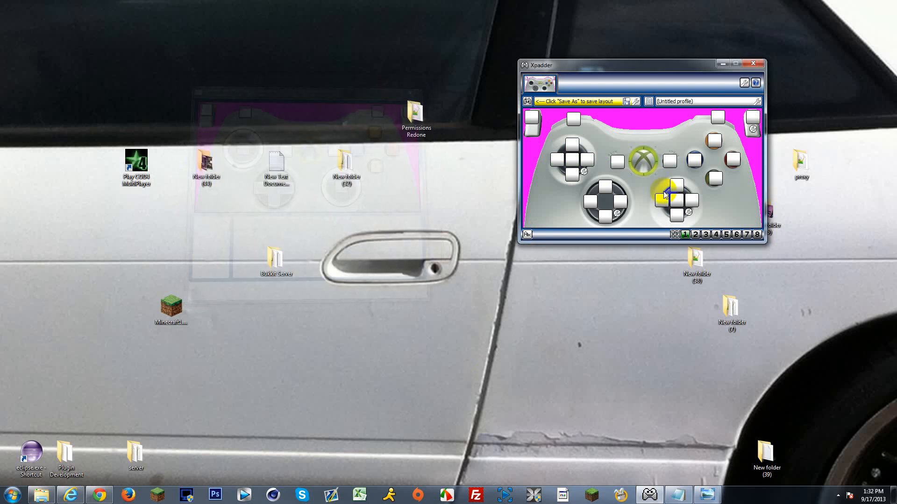
Step: Assign the right mouse button to the left trigger and the left mouse button to the right trigger
drag(546, 105, 344, 110)
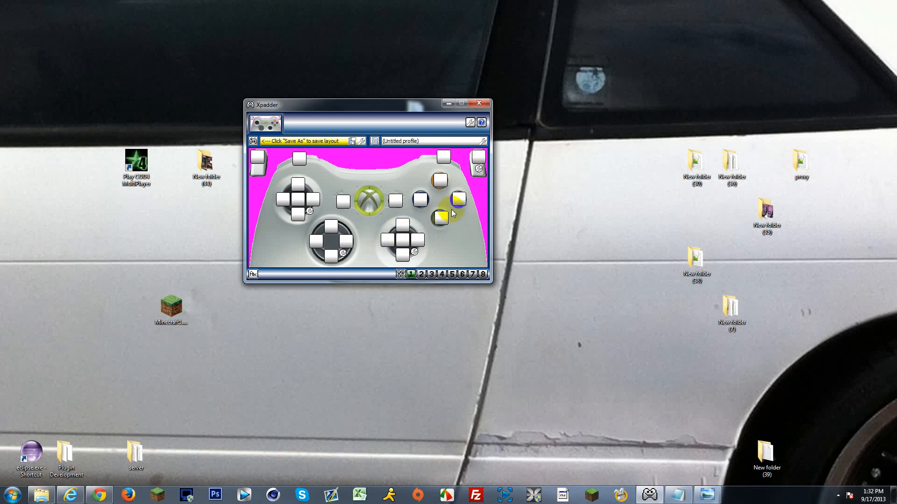
click(256, 156)
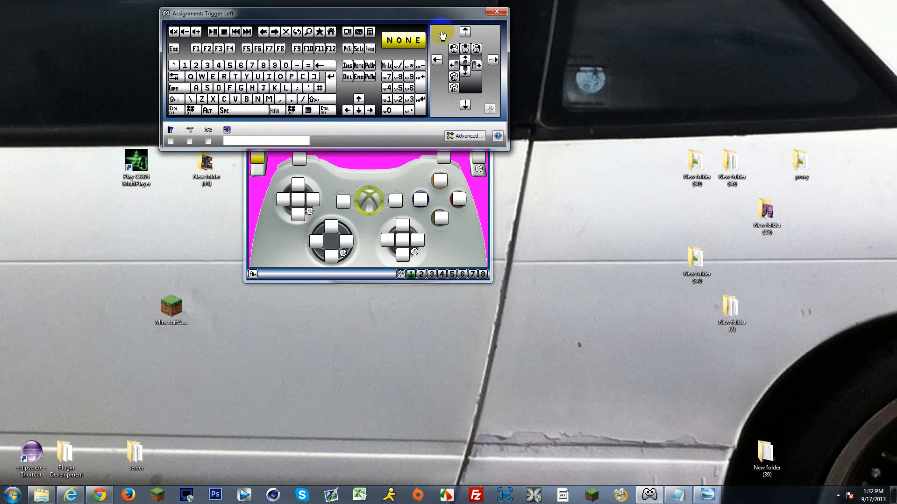
drag(409, 16, 468, 253)
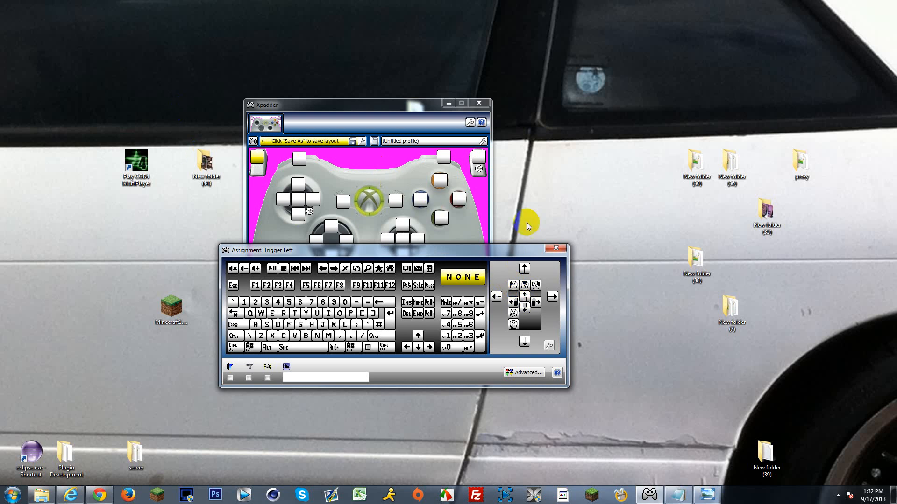
click(537, 287)
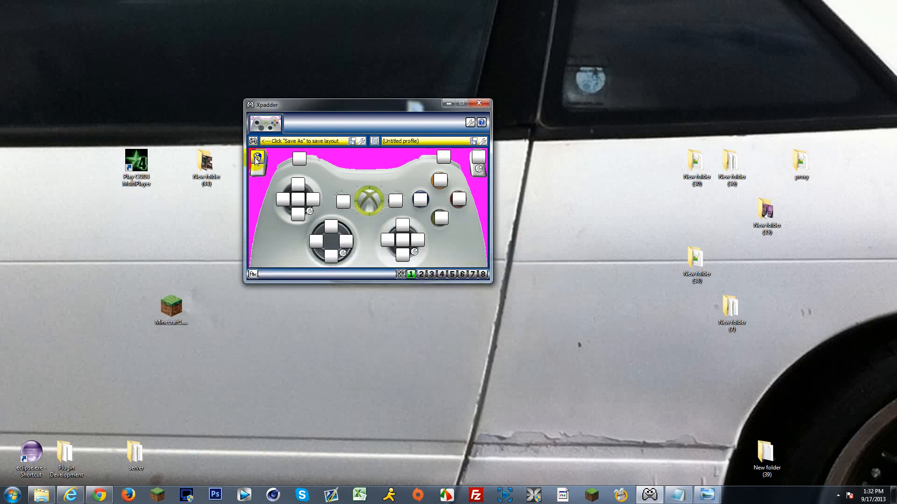
click(485, 167)
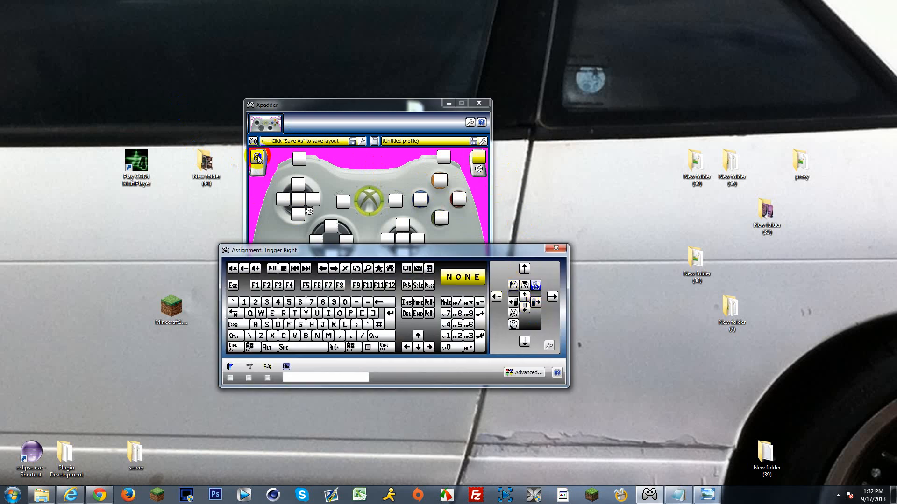
click(513, 286)
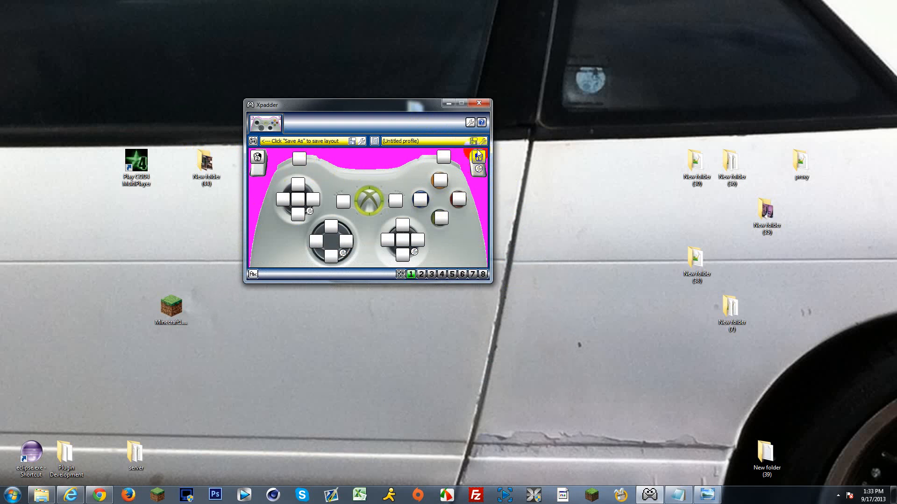
Step: Try turbo on the right trigger with a 0.02 s delay, turn it back off and close the advanced assignment settings
click(482, 174)
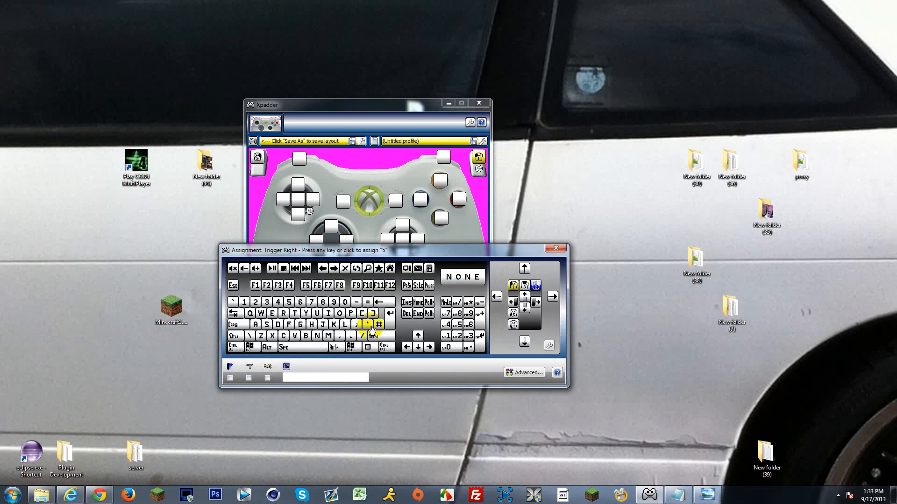
click(532, 372)
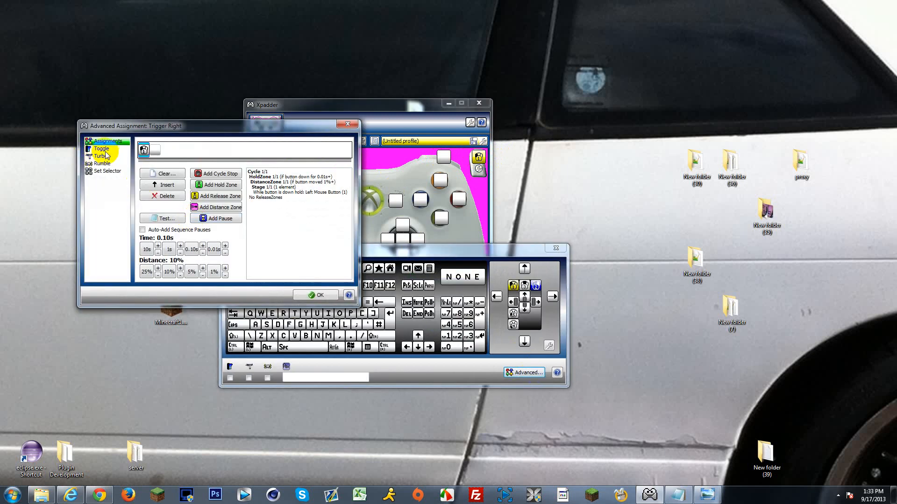
click(102, 156)
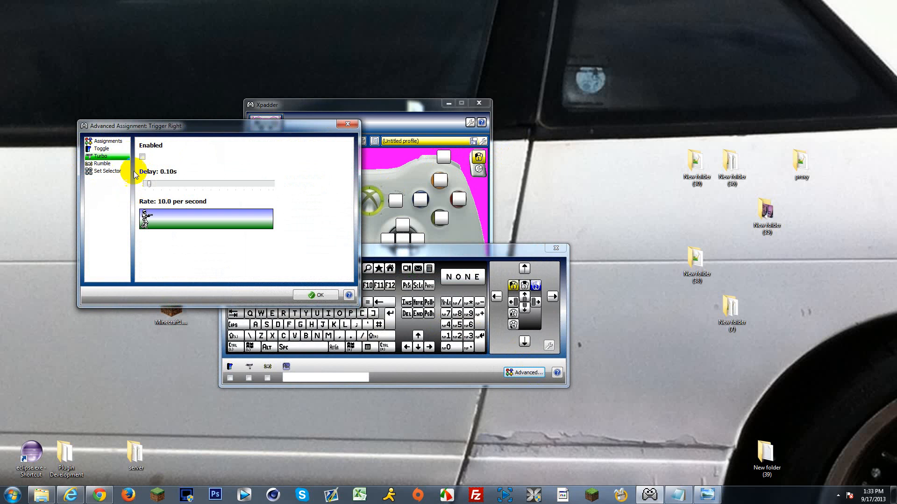
click(142, 157)
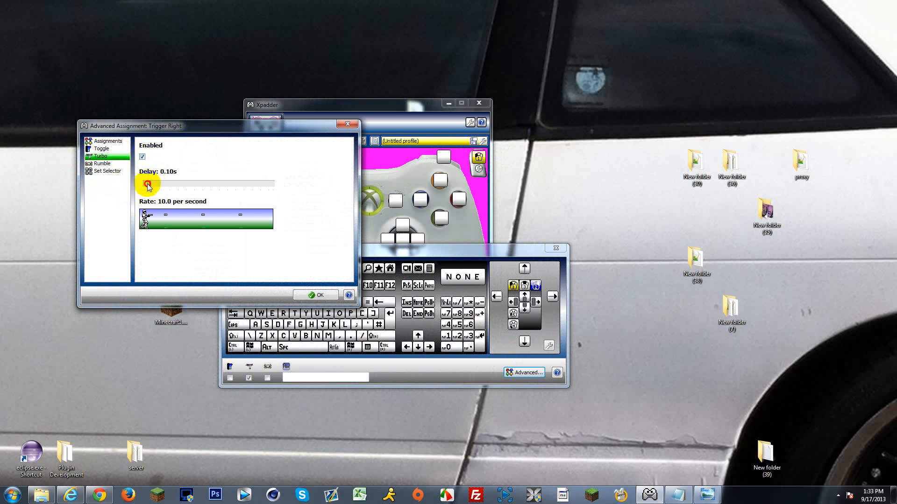
drag(147, 184, 145, 184)
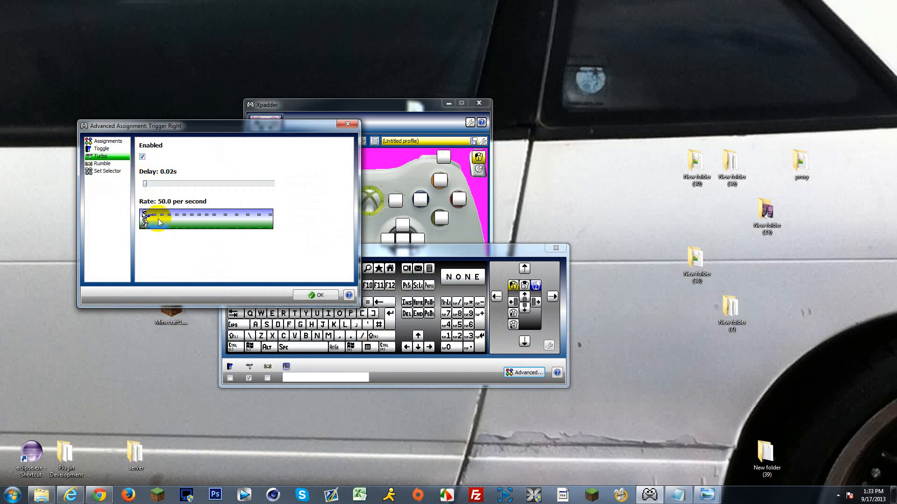
click(143, 158)
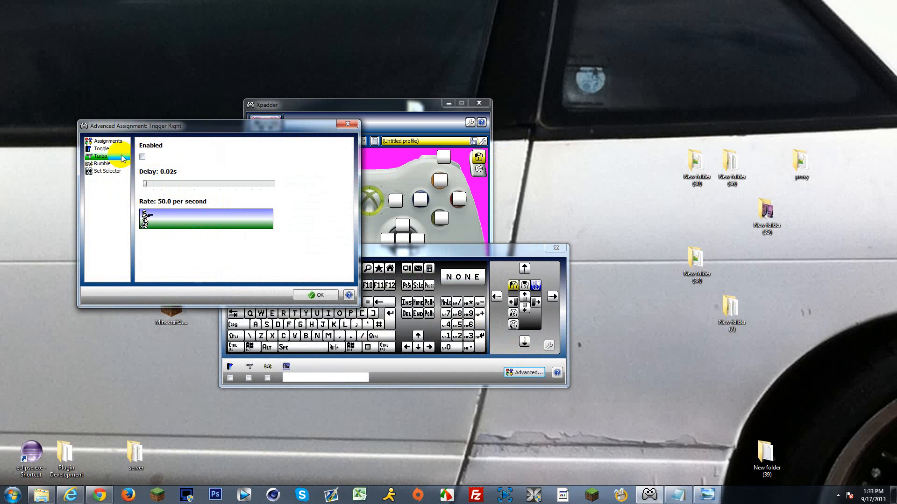
click(108, 142)
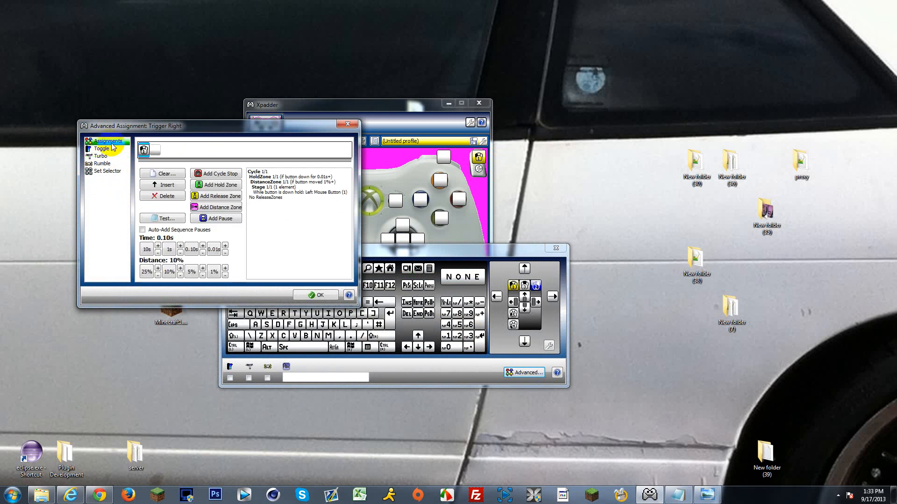
click(348, 125)
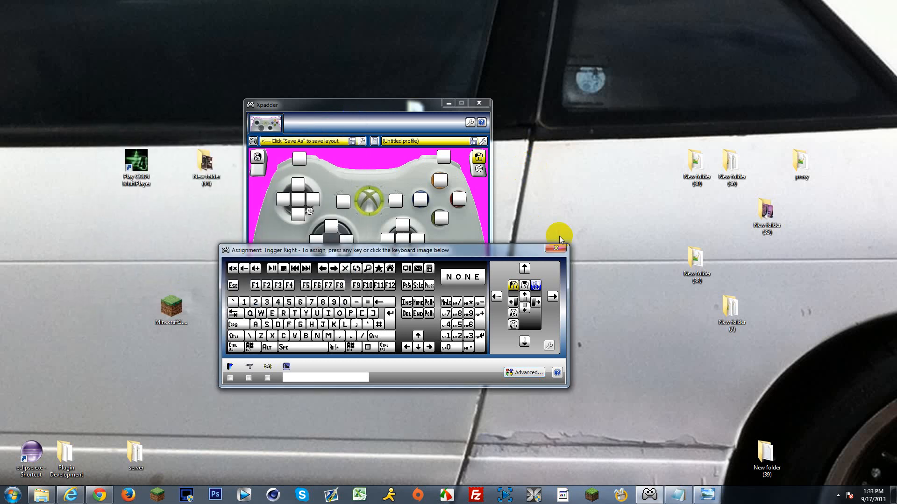
Step: Move the assignment window beside the controller and assign 4 to the left bumper and G to the right bumper
drag(551, 256, 825, 160)
click(826, 153)
click(299, 159)
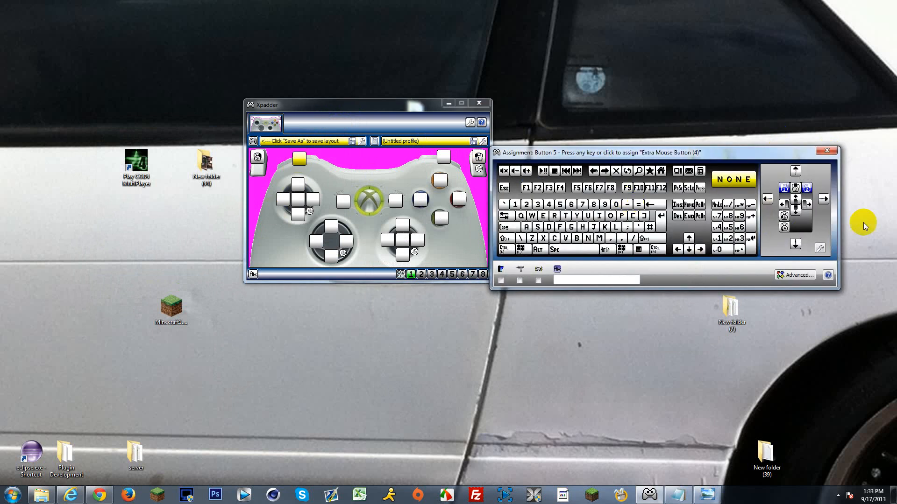
click(548, 206)
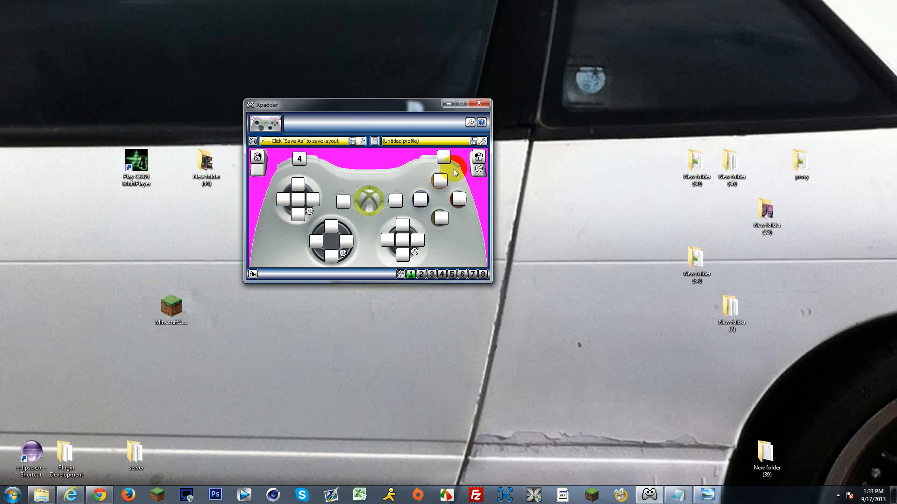
click(444, 158)
click(571, 227)
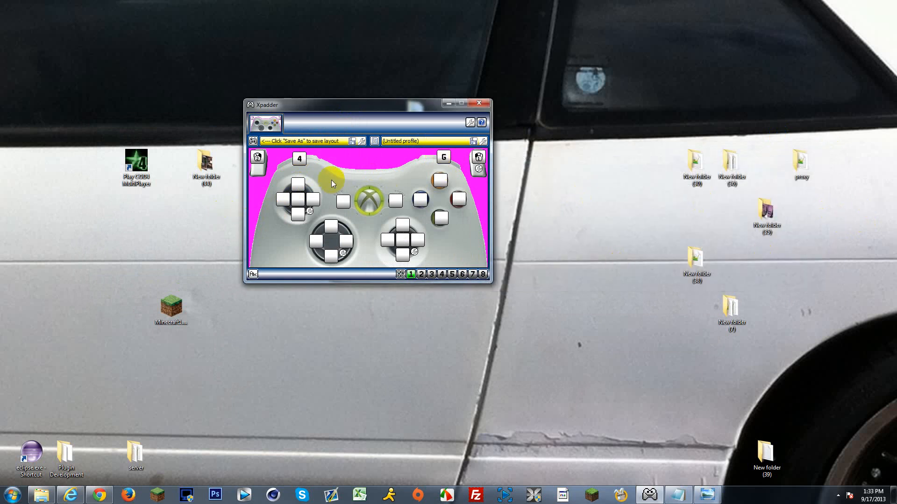
Step: Assign W, S, A and D to the left stick's up, down, left and right directions
click(296, 187)
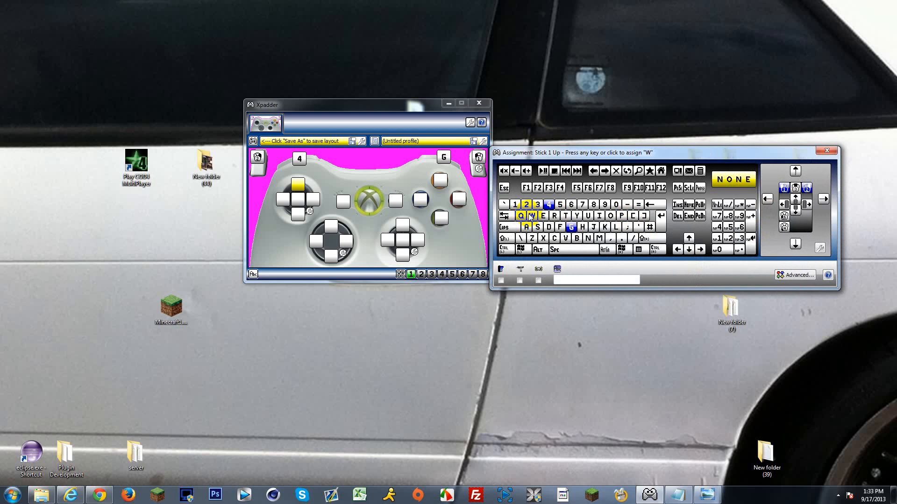
click(531, 216)
click(293, 213)
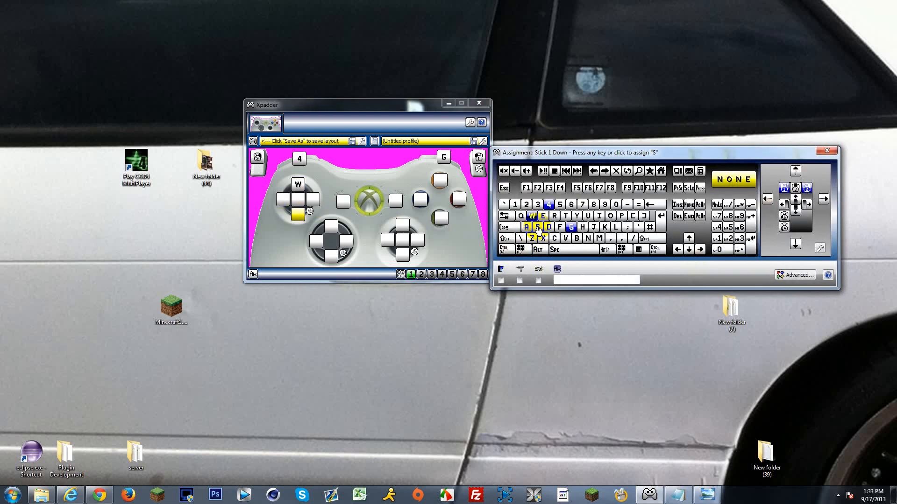
click(538, 229)
click(283, 199)
click(526, 227)
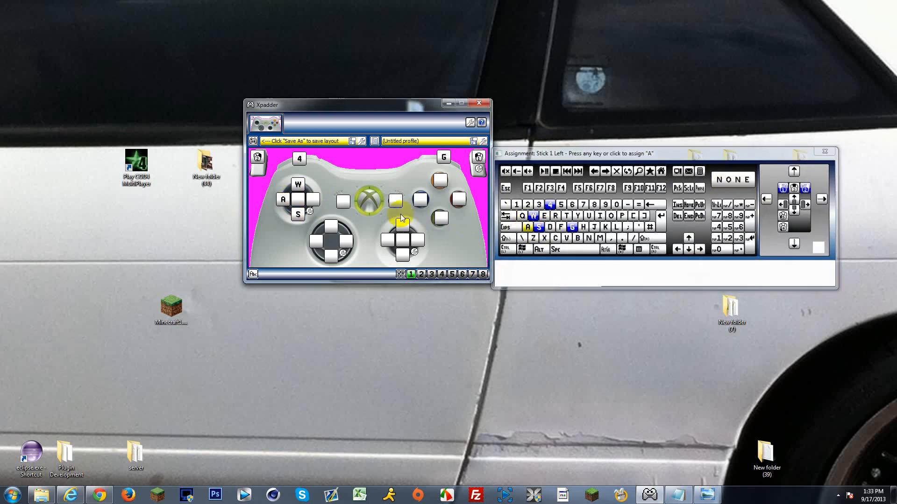
click(313, 200)
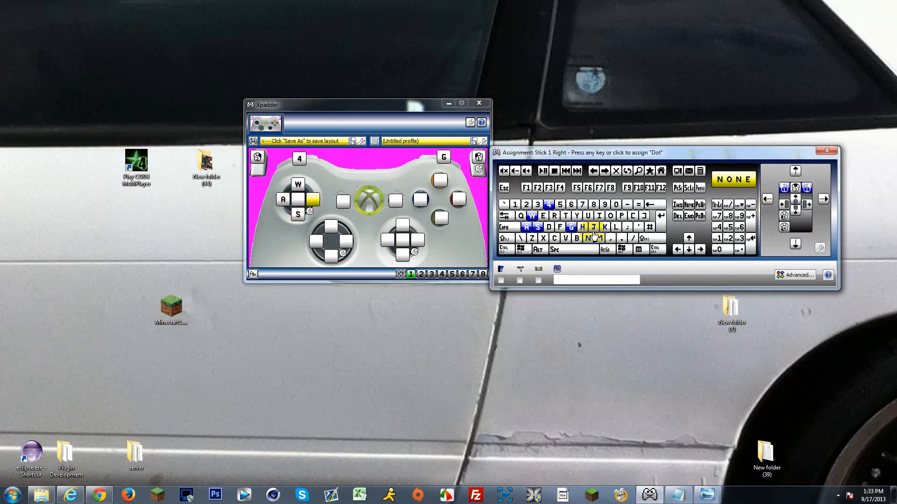
click(550, 228)
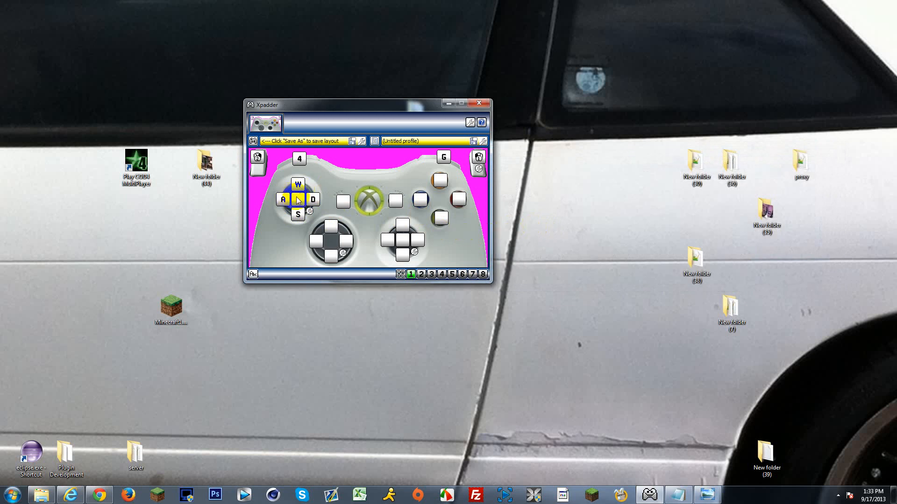
Step: Assign N to DPad up, 5 to DPad left, 6 to DPad right and 7 to DPad down
click(331, 228)
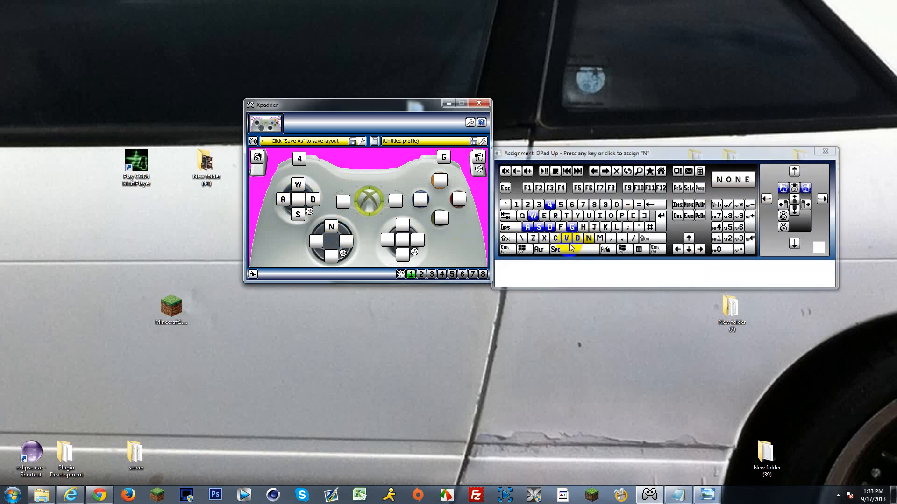
click(588, 239)
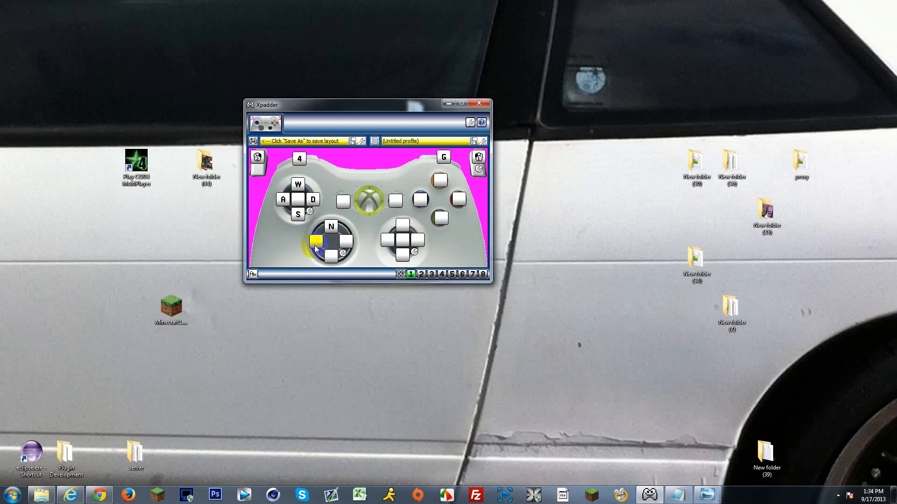
click(316, 242)
click(560, 204)
click(346, 241)
click(571, 204)
click(332, 256)
click(583, 204)
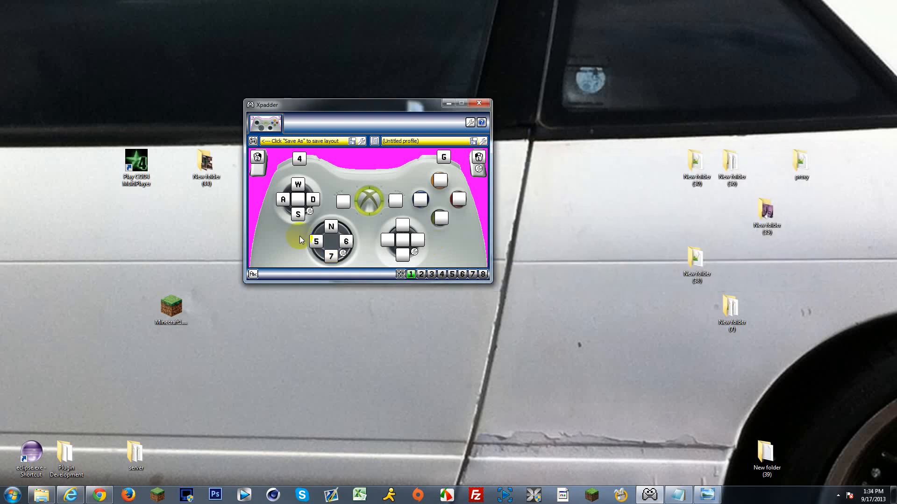
Step: Assign Tab to the Back button and Esc to the Start button
click(343, 202)
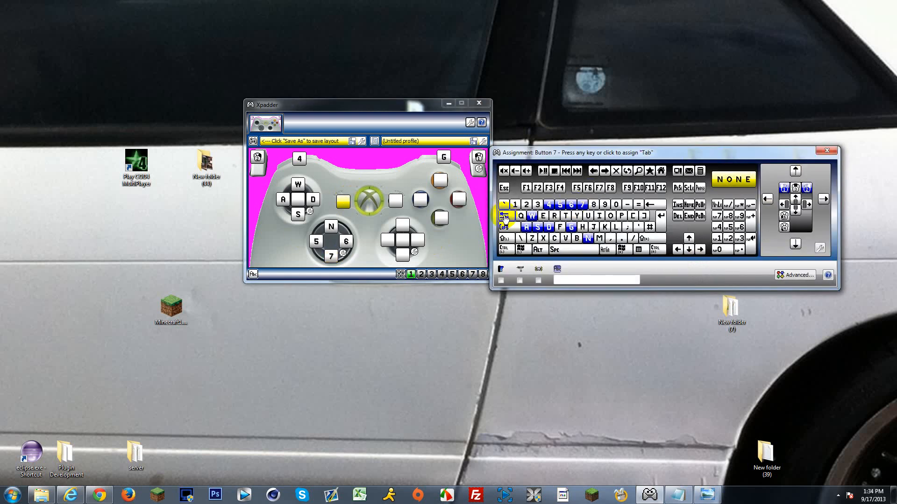
click(512, 215)
click(396, 200)
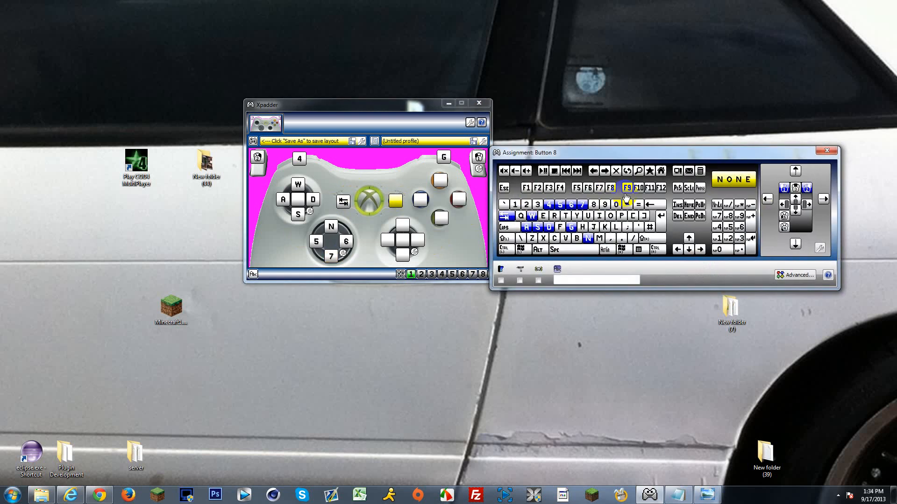
click(499, 191)
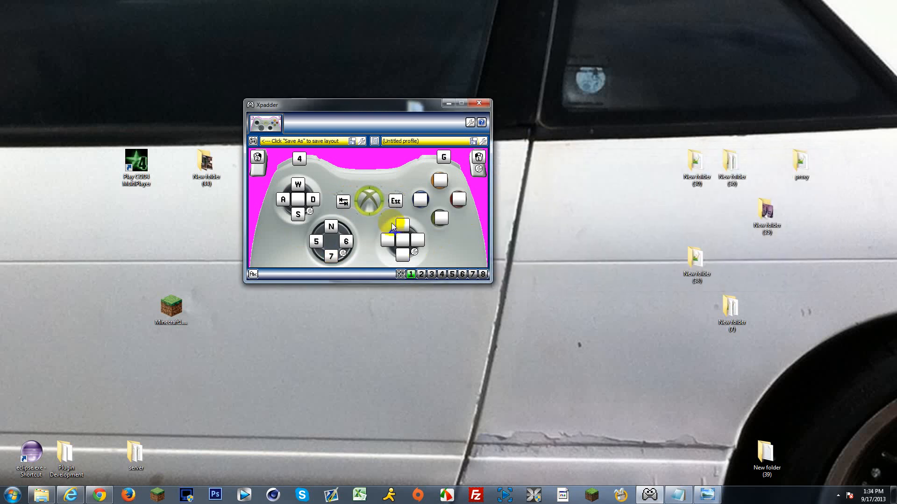
Step: Assign 1 to the Y button and V to the B button
click(441, 180)
click(515, 206)
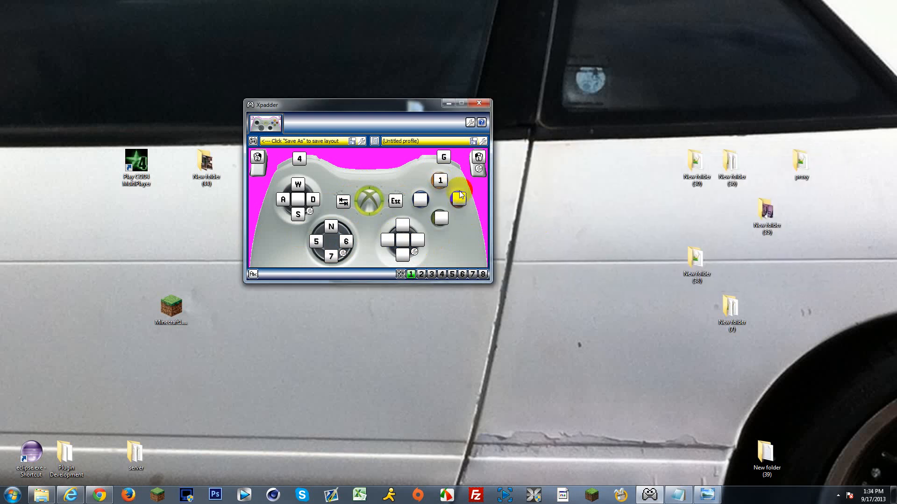
click(458, 200)
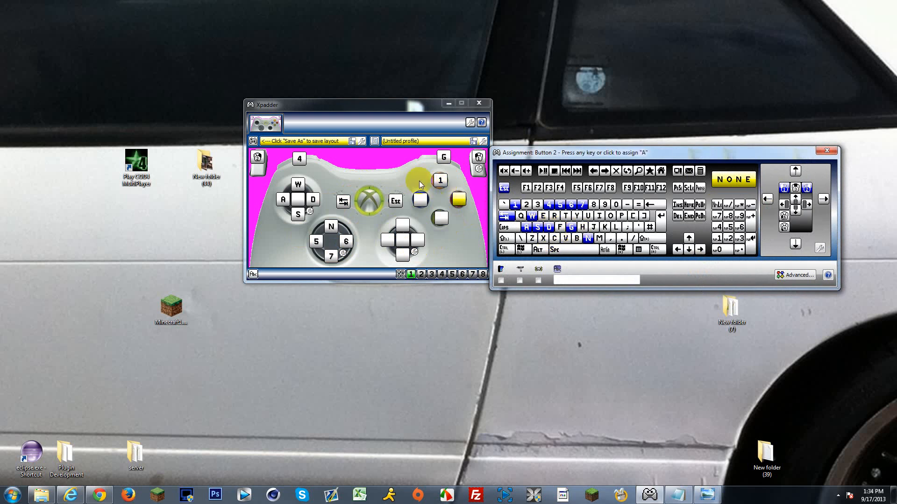
click(405, 168)
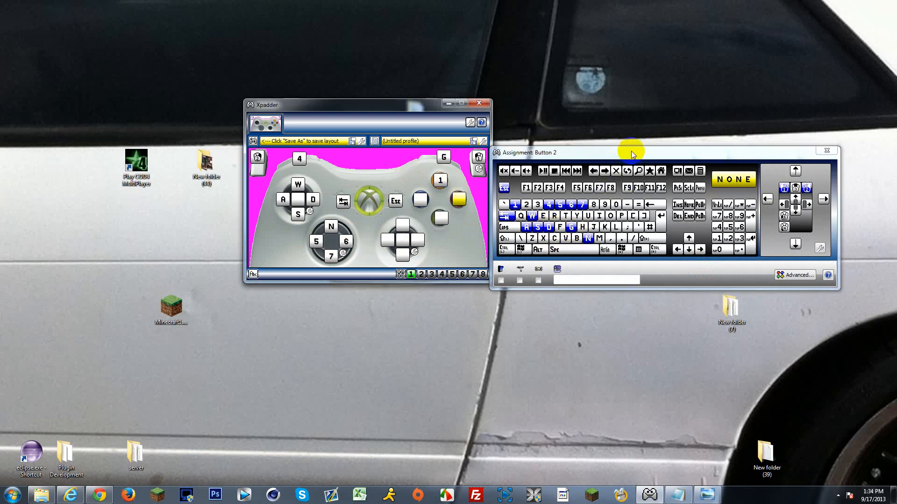
click(402, 239)
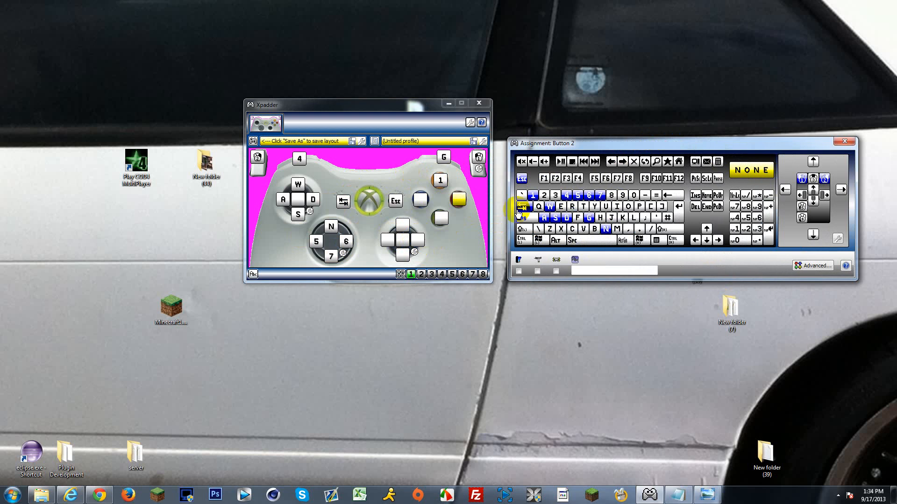
click(463, 203)
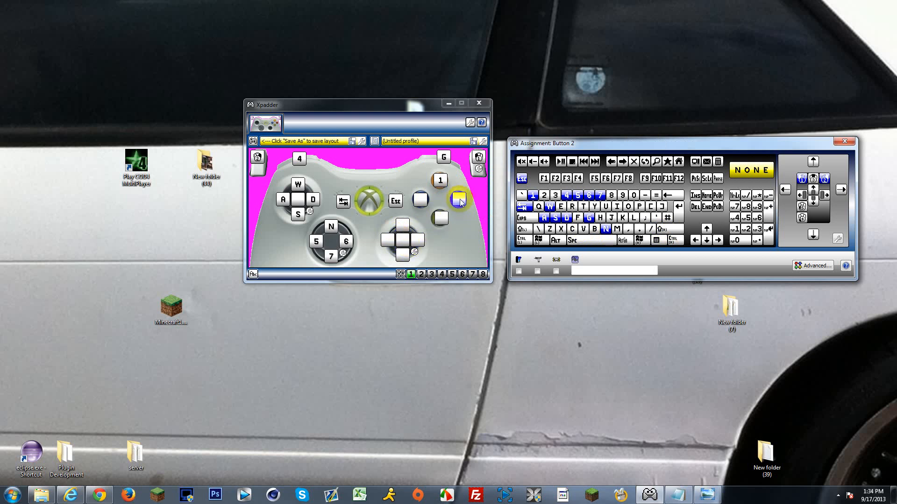
key(v)
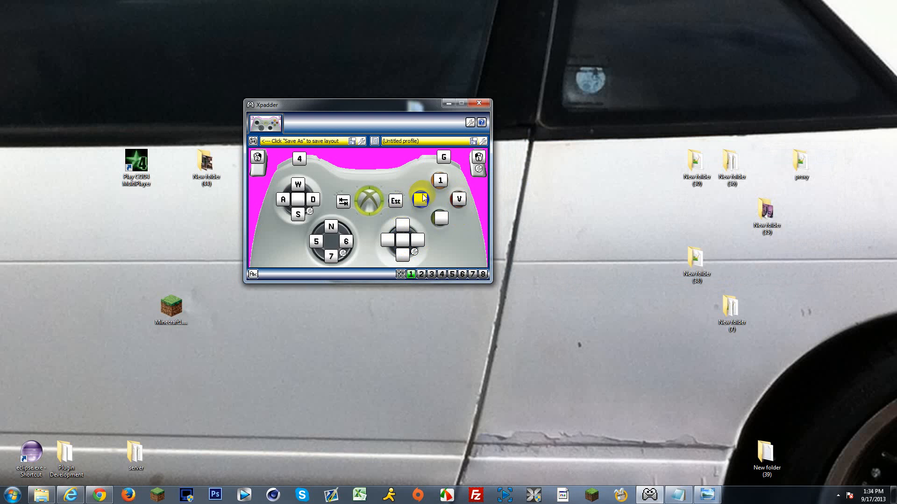
Step: Assign Space to the A button
click(422, 199)
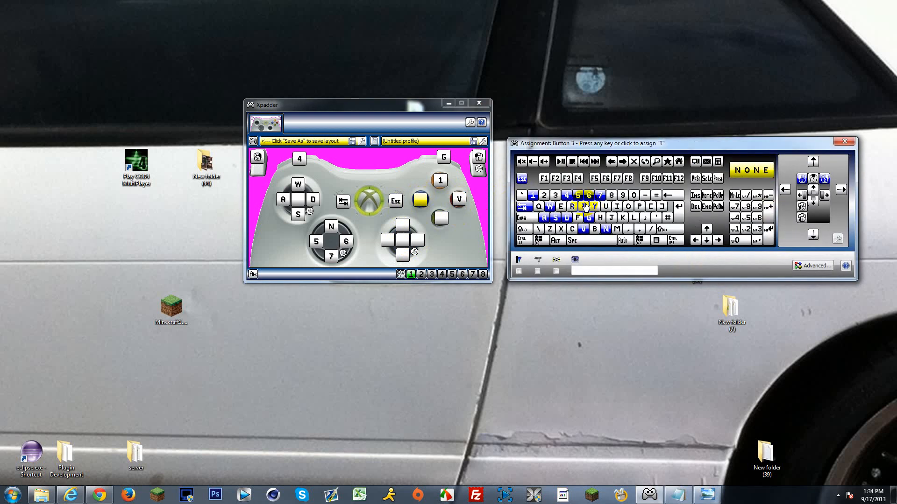
click(442, 222)
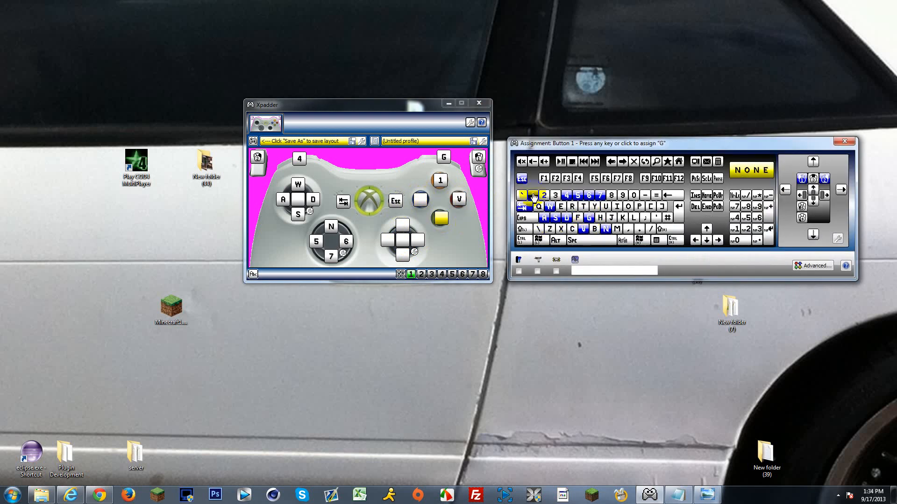
click(593, 240)
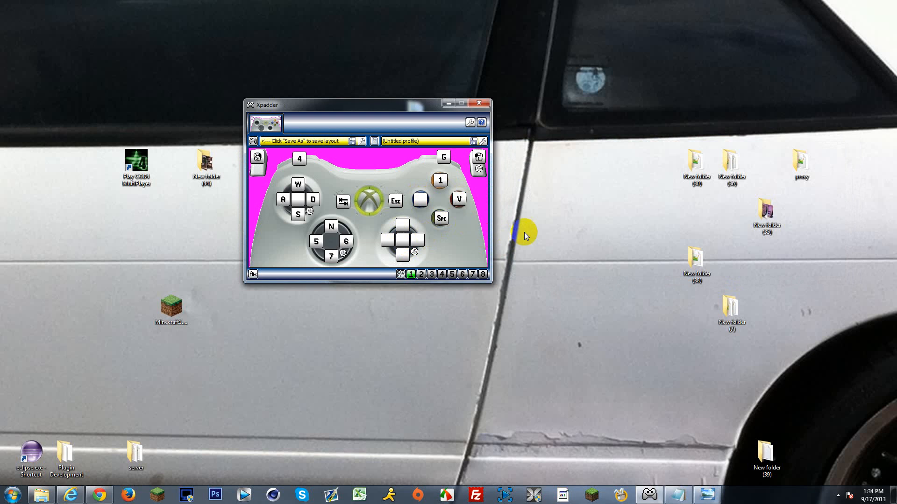
Step: Assign mouse movement up, left, right and down to the matching directions of the right stick
click(400, 230)
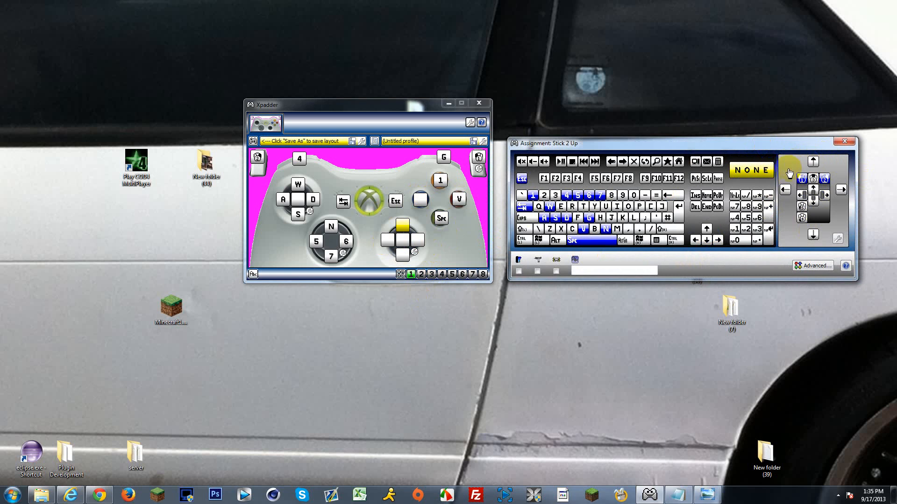
click(813, 162)
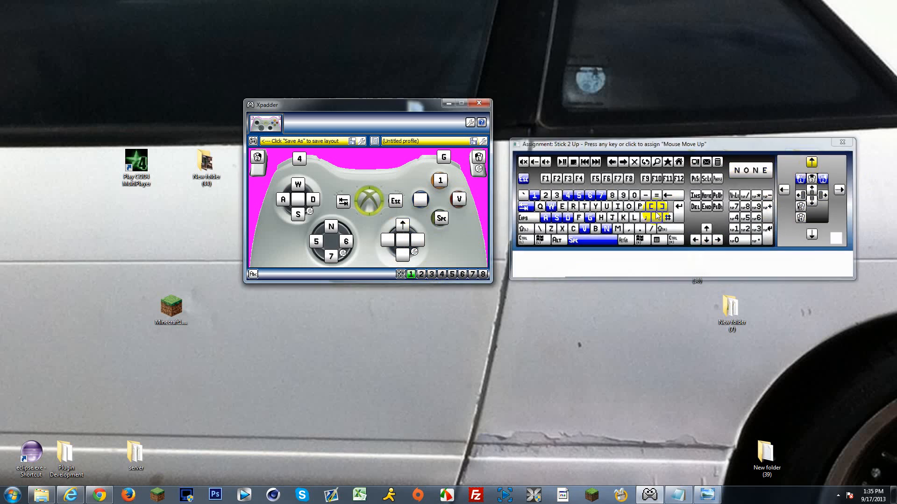
click(389, 240)
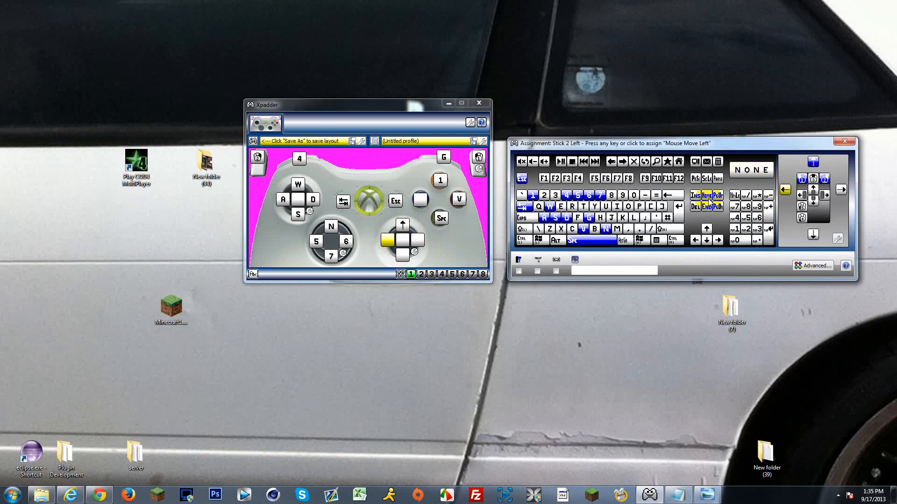
click(783, 190)
click(419, 242)
click(837, 189)
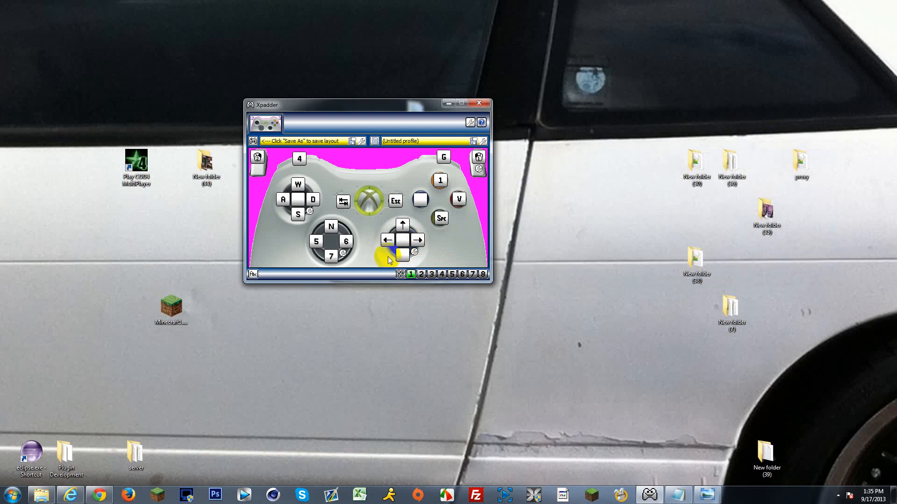
click(402, 255)
click(811, 234)
Step: Assign Left Shift to the left stick's center button
click(298, 199)
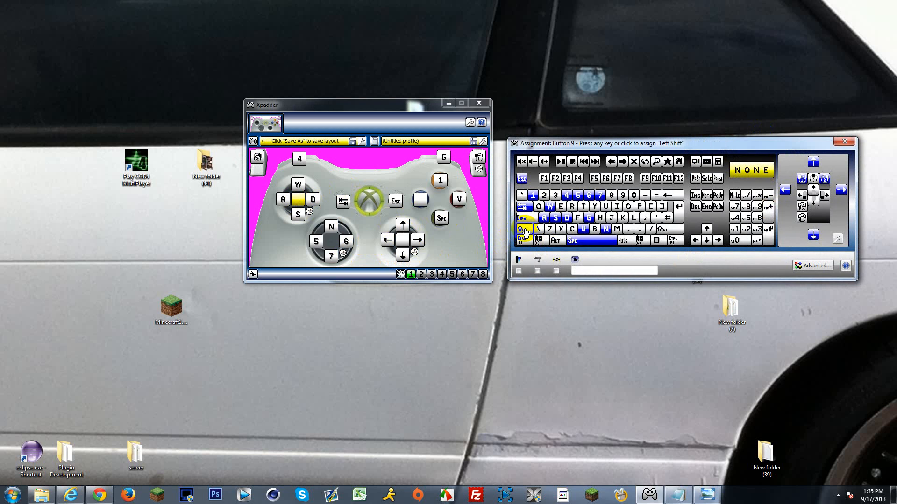
click(523, 231)
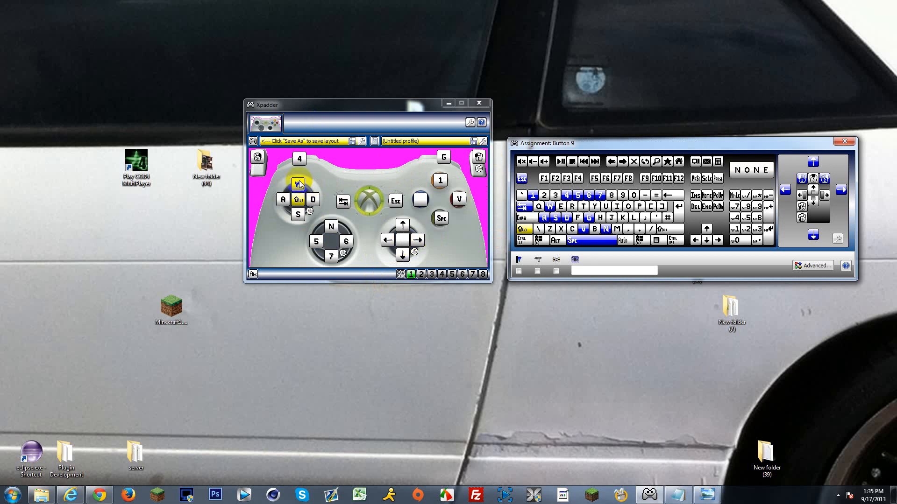
click(846, 141)
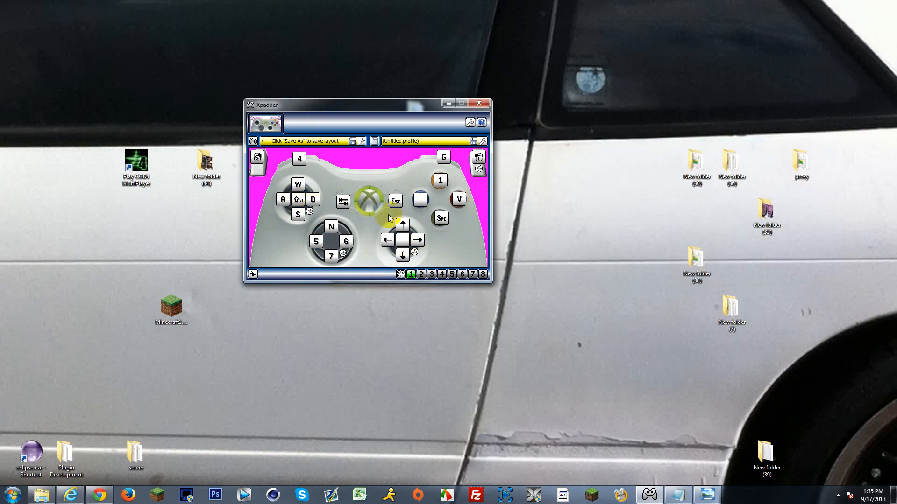
Step: Open the advanced assignment for the X button and assign R to its first slot
click(420, 199)
mouse_move(574, 143)
mouse_down()
mouse_move(523, 136)
mouse_move(584, 133)
mouse_up()
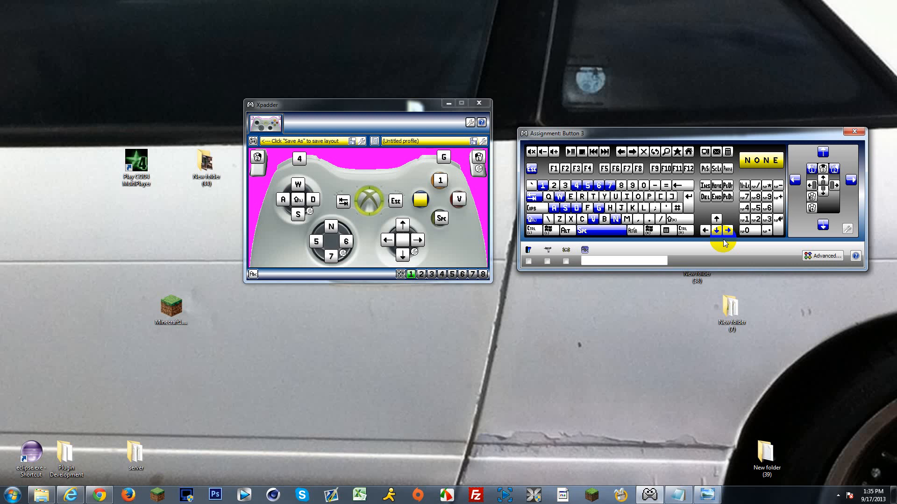
click(822, 255)
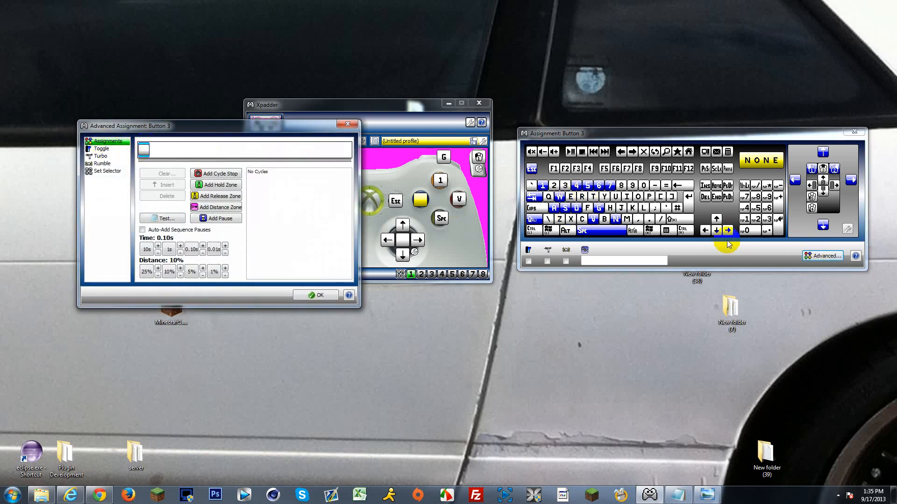
click(581, 197)
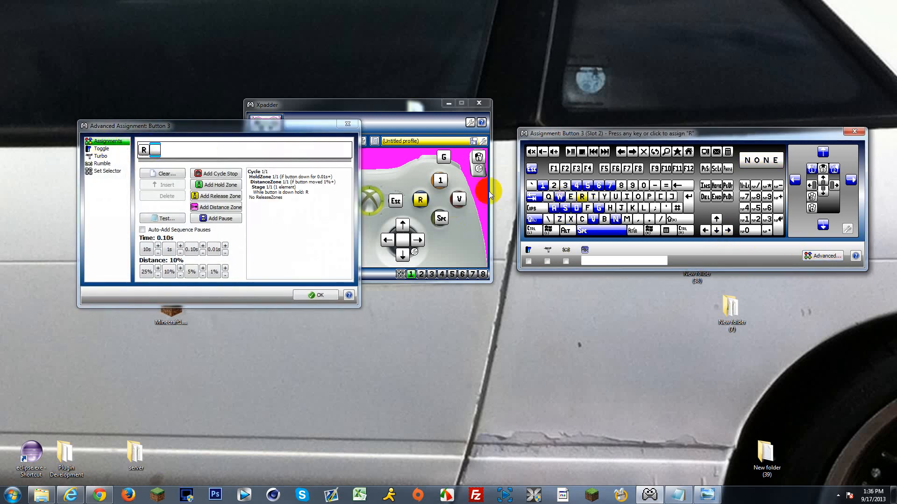
Step: Add a hold zone after R in the X button's assignment and set its time to 0.40 s
click(208, 186)
click(155, 149)
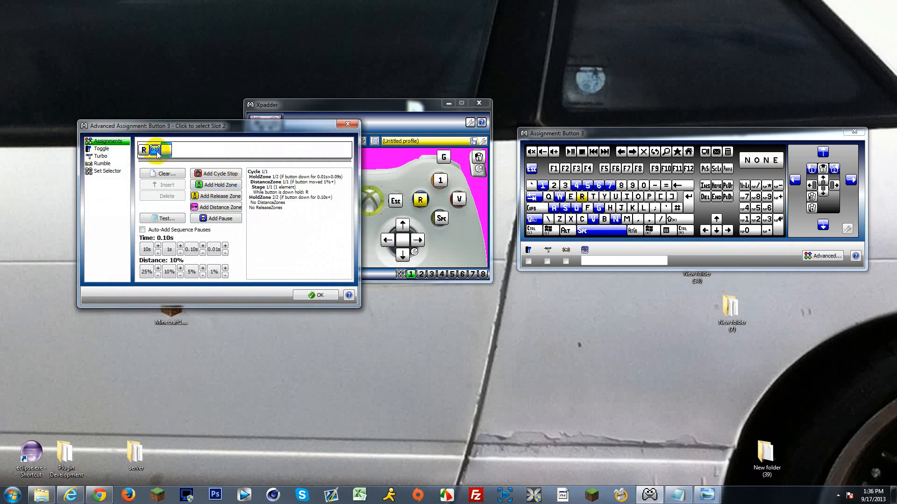
click(202, 246)
click(203, 246)
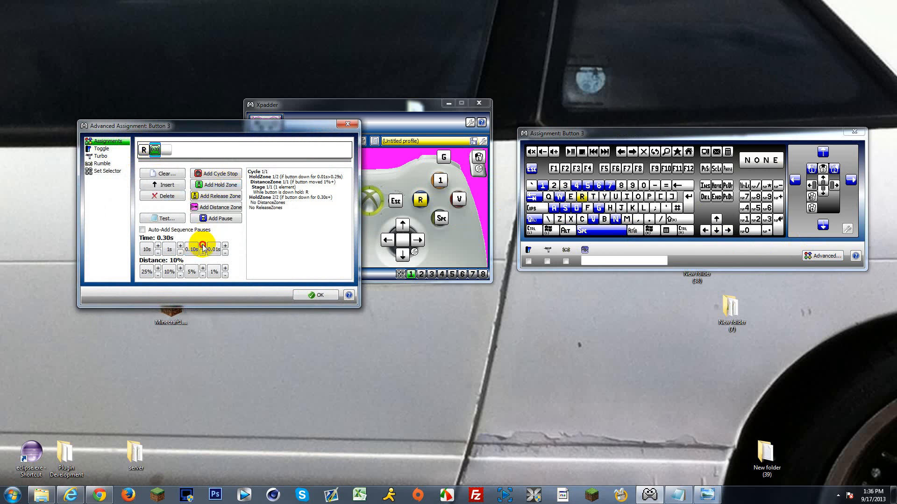
click(203, 246)
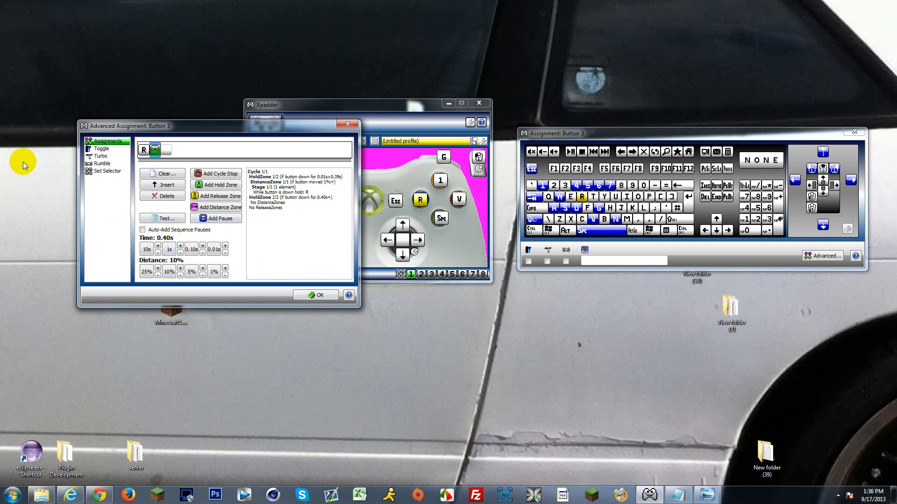
Step: Assign F to the slot after the X button's hold zone and accept the advanced assignment
click(166, 150)
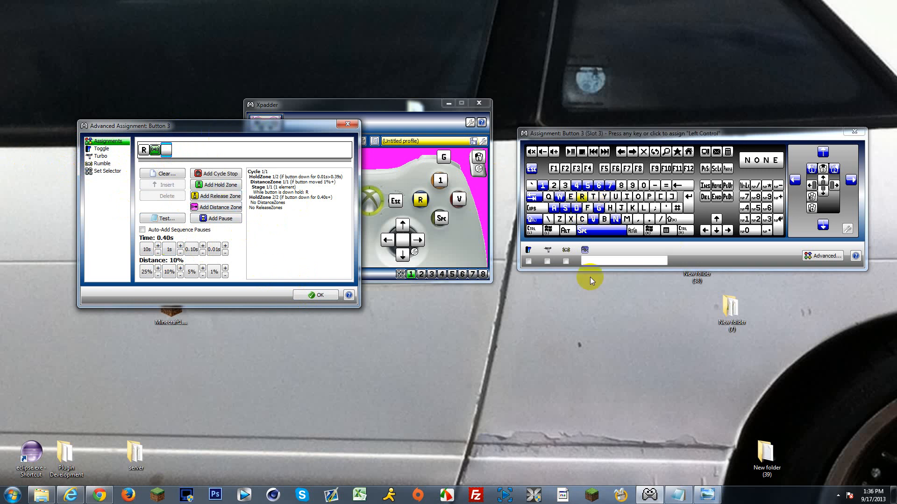
click(589, 209)
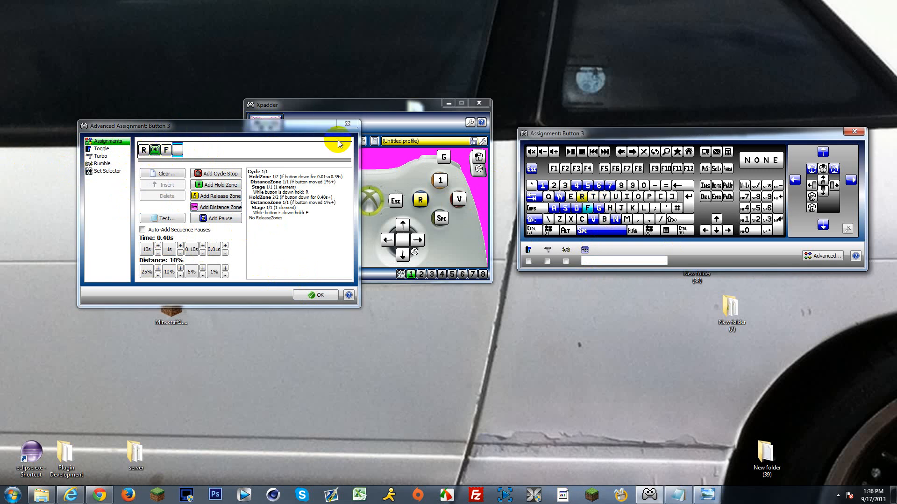
click(319, 296)
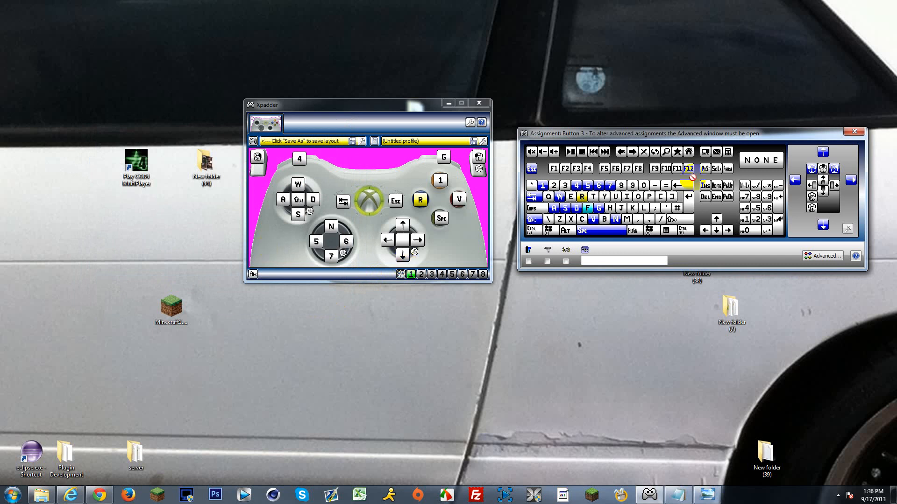
click(860, 132)
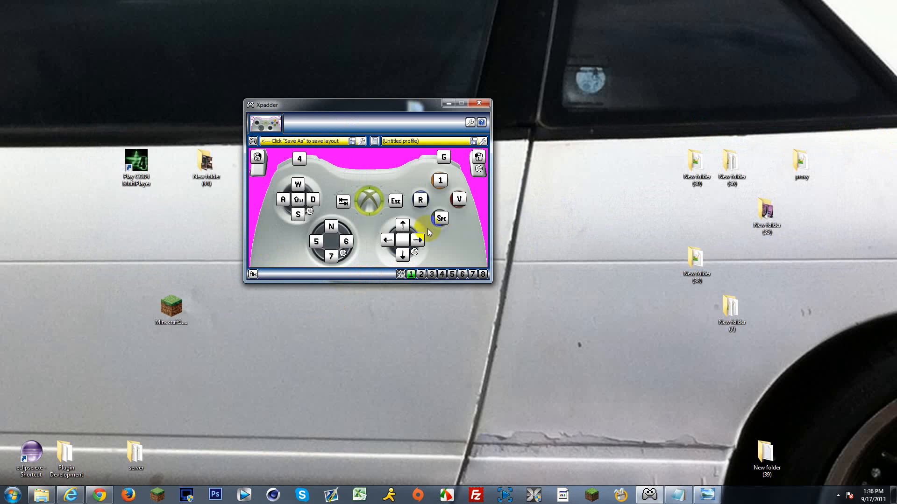
Step: Open the advanced assignment for the right stick's center button and assign C to its first slot
click(400, 240)
click(582, 219)
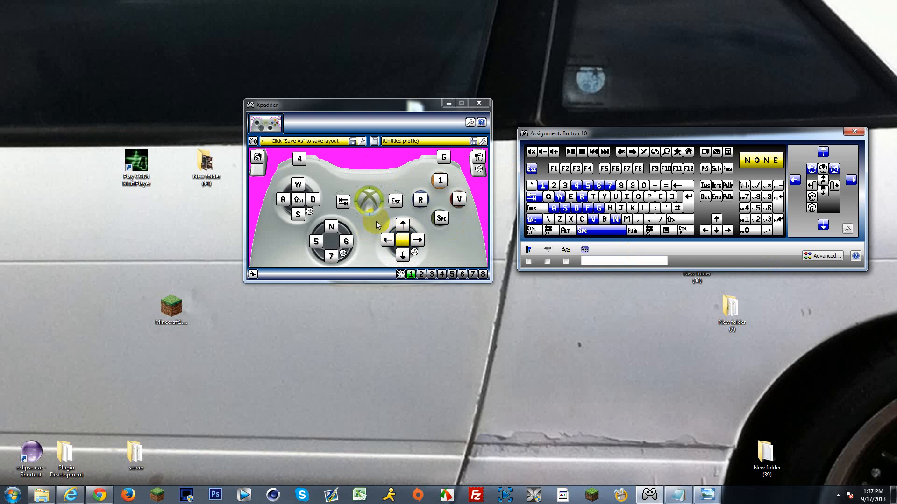
click(405, 238)
click(405, 238)
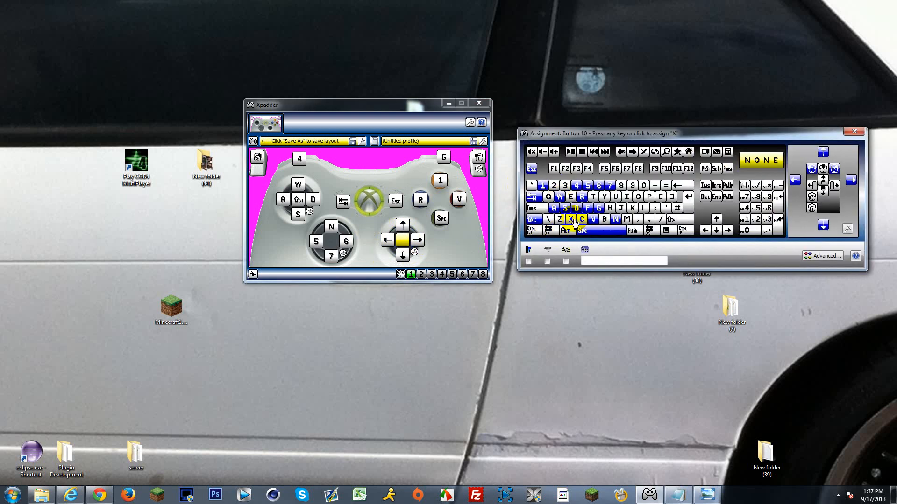
click(823, 255)
click(587, 220)
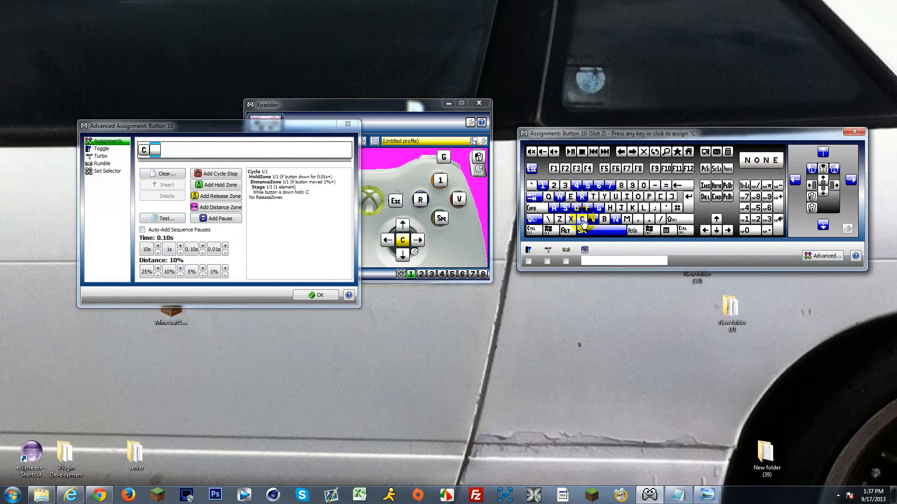
Step: Add a hold zone after C in the right stick button's assignment and set its time to 0.40 s
click(221, 185)
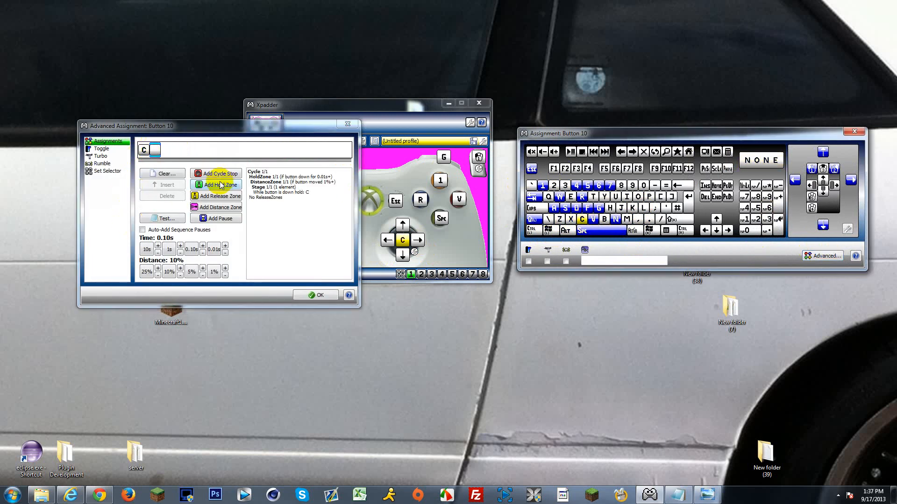
click(155, 151)
click(209, 184)
click(157, 155)
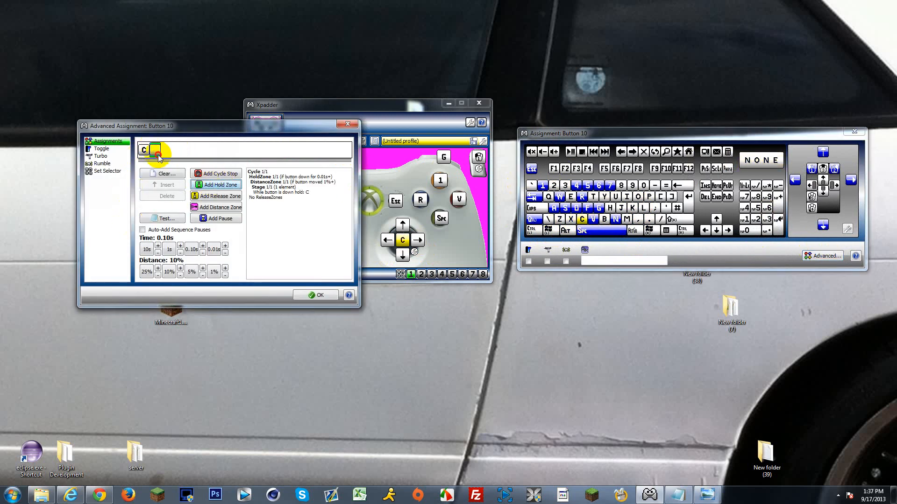
click(216, 185)
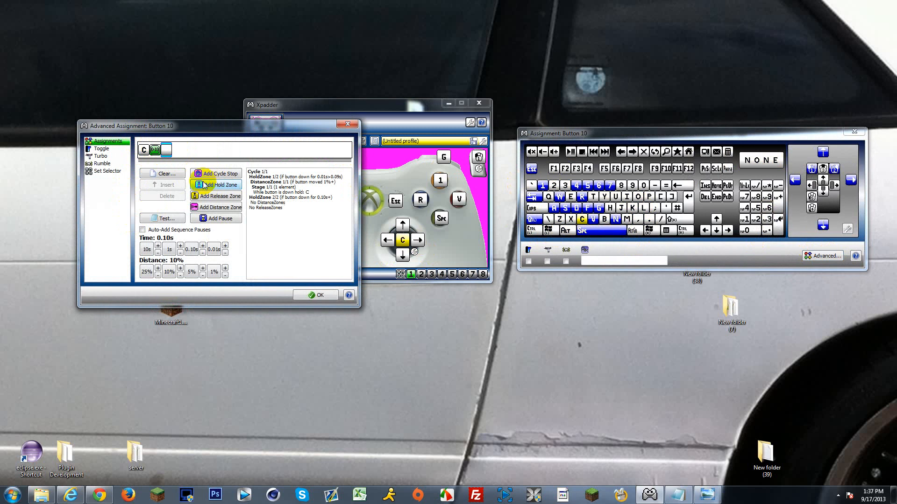
click(202, 246)
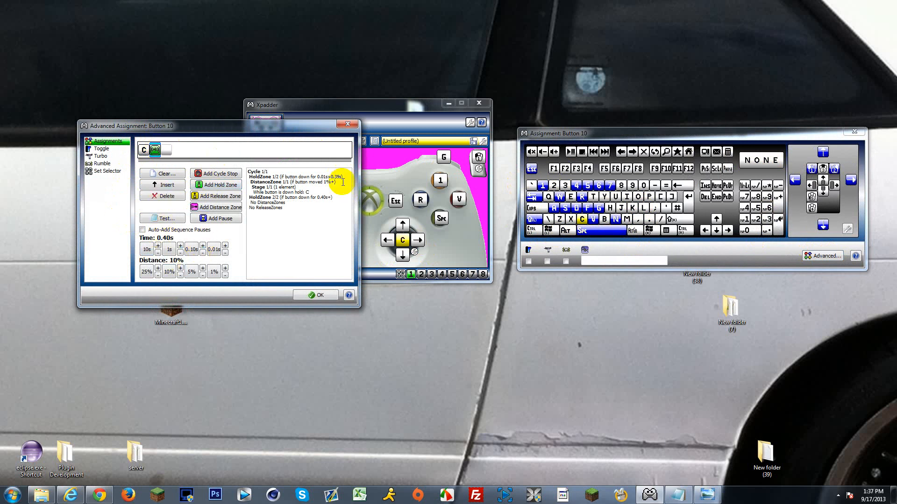
Step: Assign Left Control to the slot after the right stick button's hold zone and accept the advanced assignment
click(167, 150)
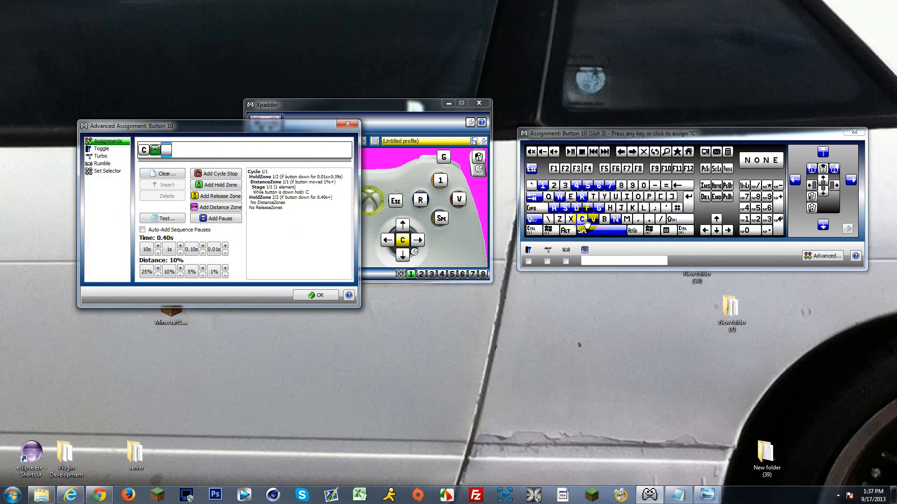
click(533, 230)
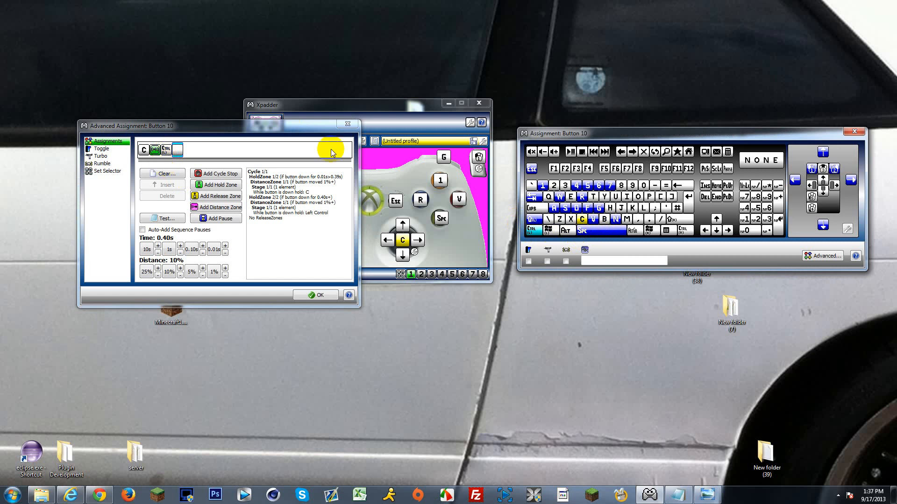
click(318, 296)
click(346, 163)
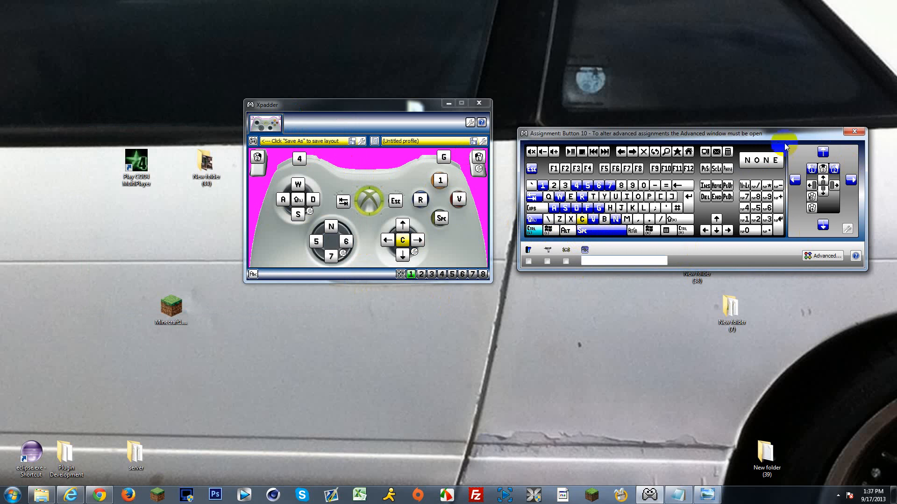
drag(789, 132, 765, 228)
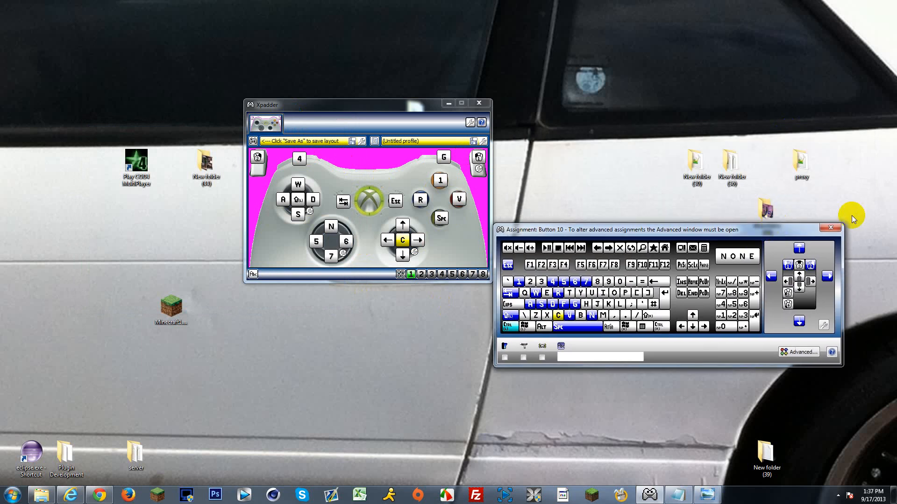
click(831, 229)
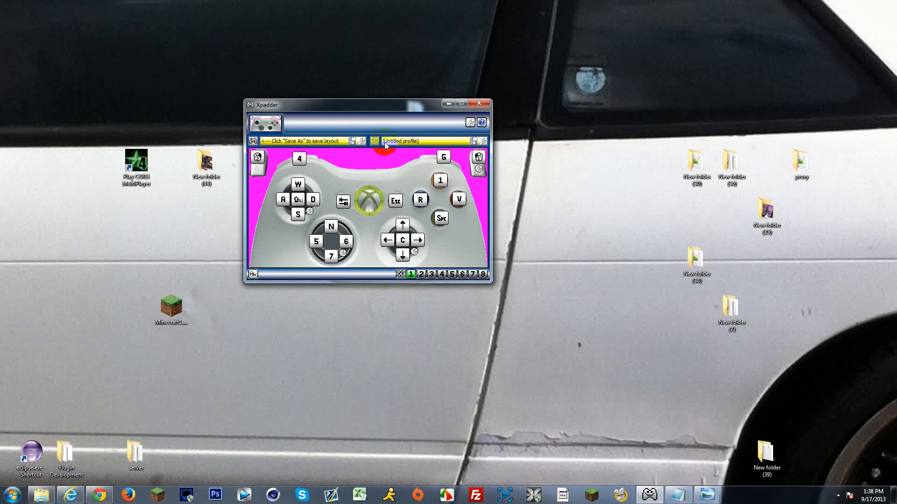
Step: Save the controller layout as callofduty4 and dismiss the automatic file selection notice
click(352, 142)
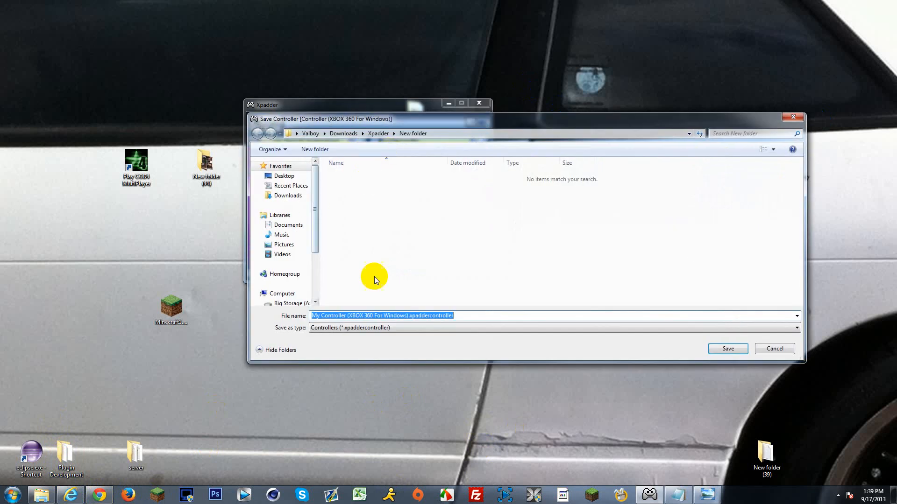
click(405, 316)
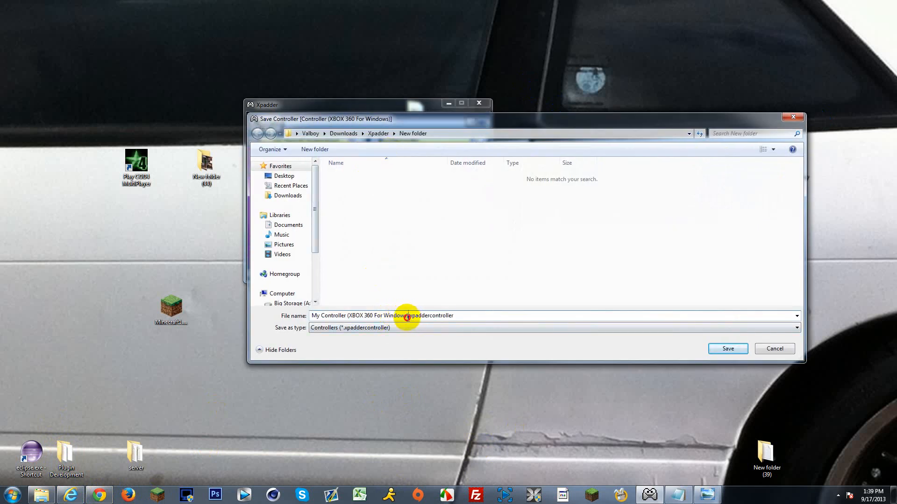
drag(409, 316, 279, 309)
text(ca)
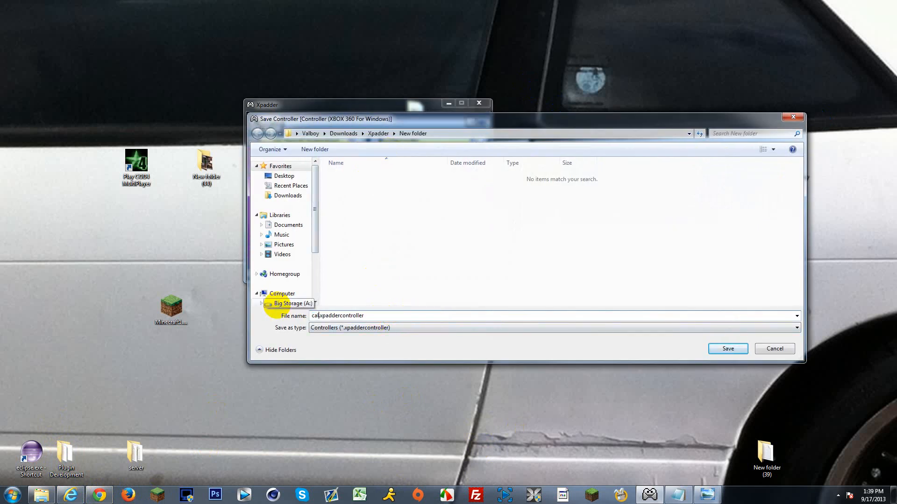
text(llofd.)
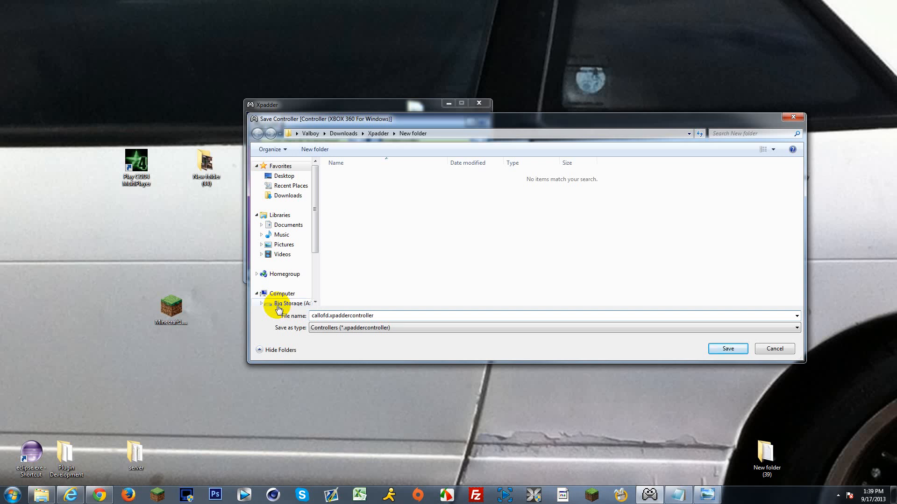
text(ty4)
click(727, 348)
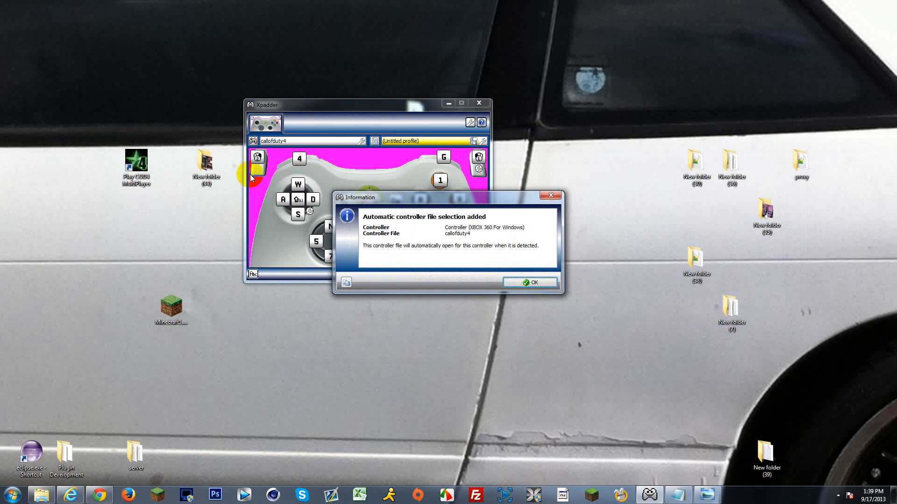
click(529, 282)
click(370, 149)
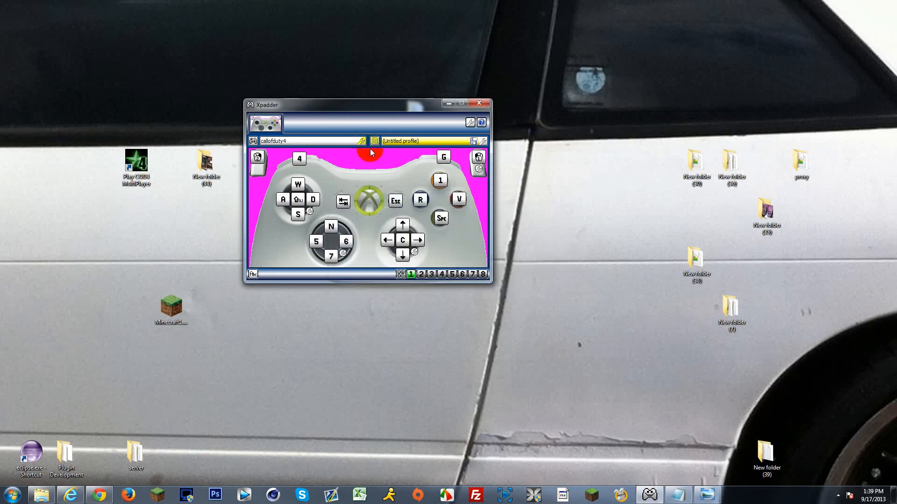
drag(379, 108, 400, 101)
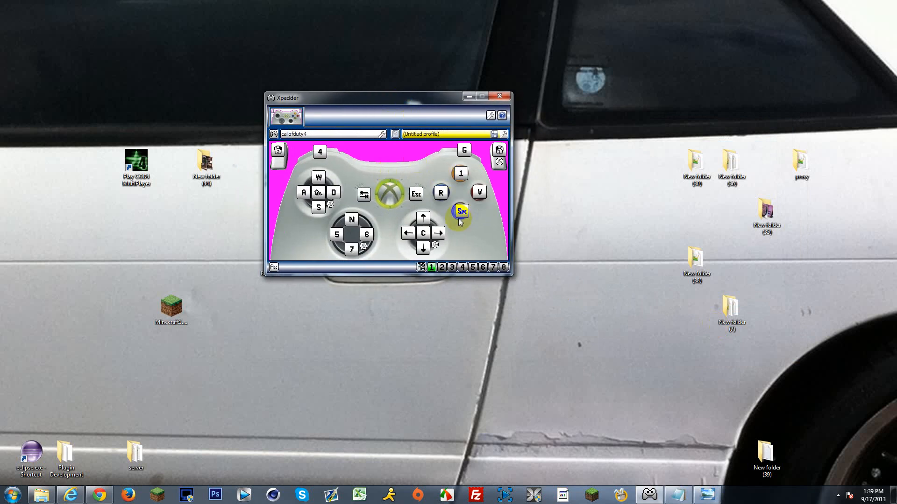